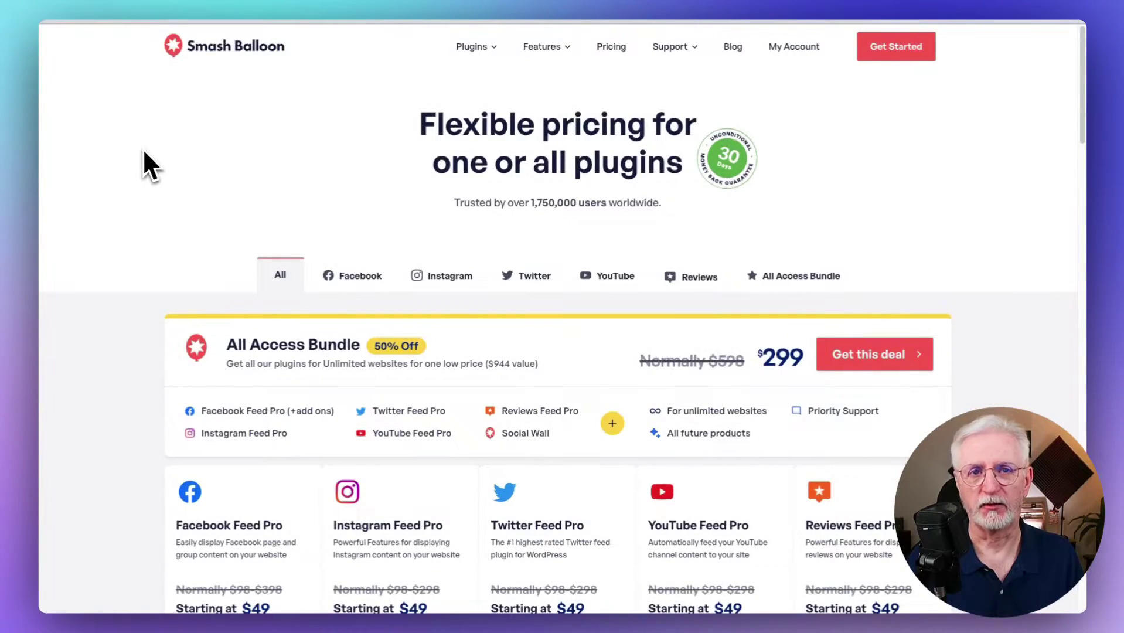
- Compare the Reviews Feed Pro pricing plans at $49, $99 and $199 per year
scroll(143, 149, "down", 3)
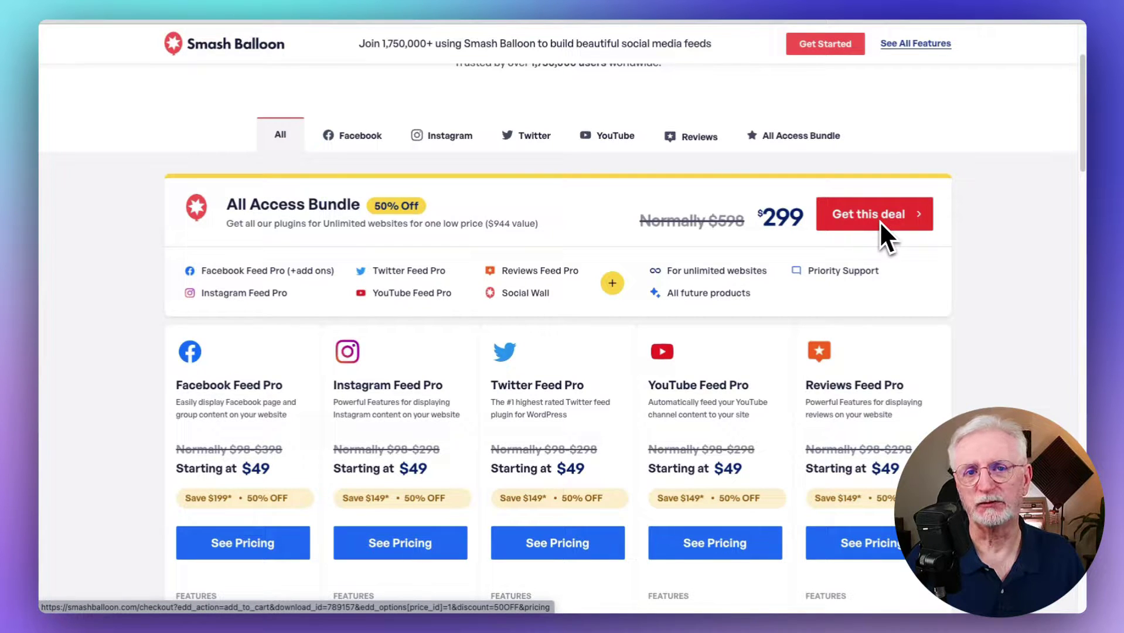
left_click(843, 545)
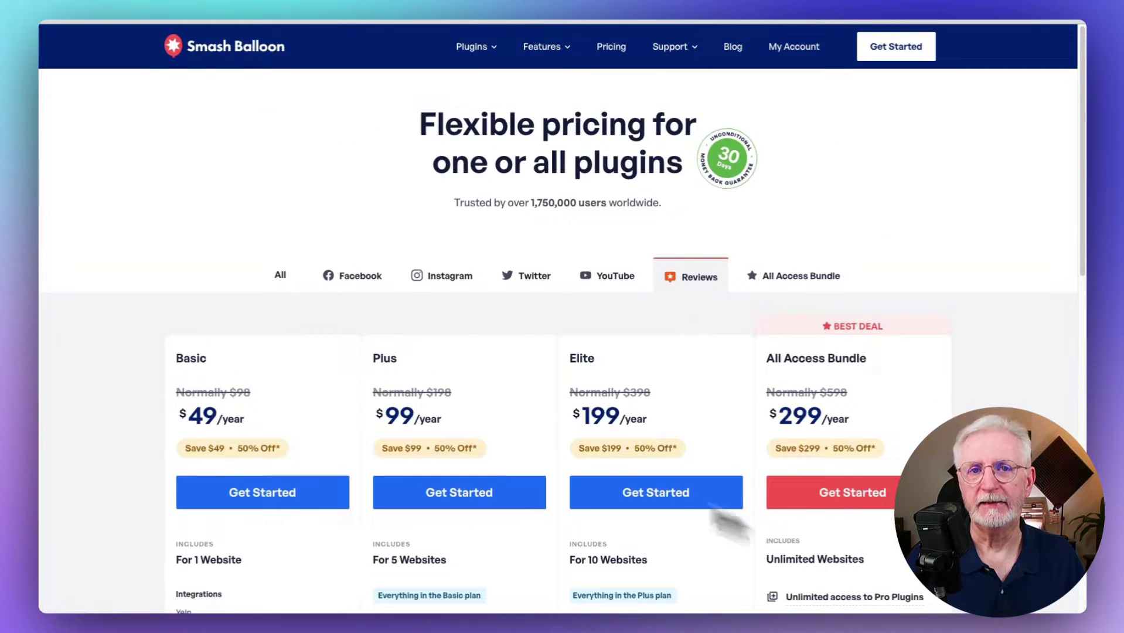
scroll(132, 218, "down", 3)
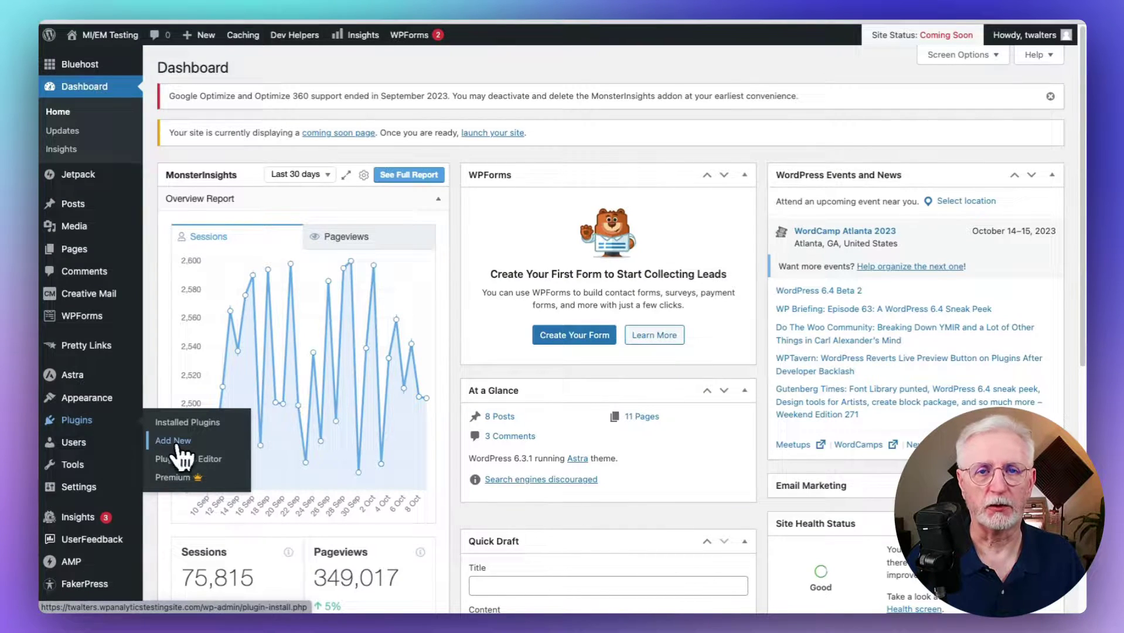
- Upload, install and activate the Reviews-Feed-Pro-1.3.zip plugin
left_click(176, 443)
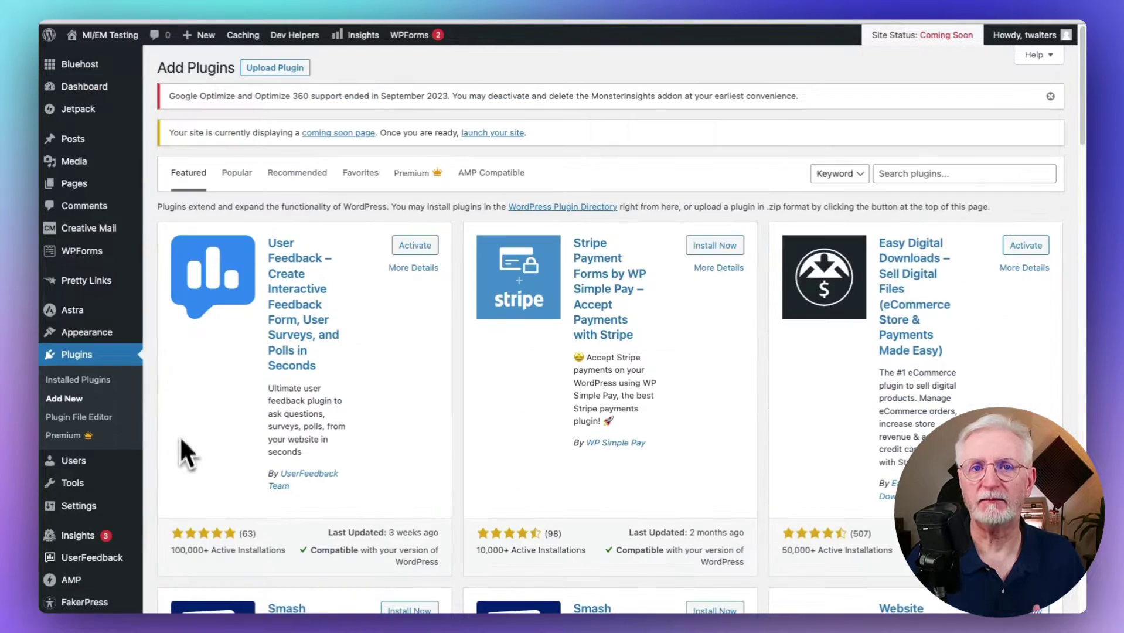
left_click(273, 69)
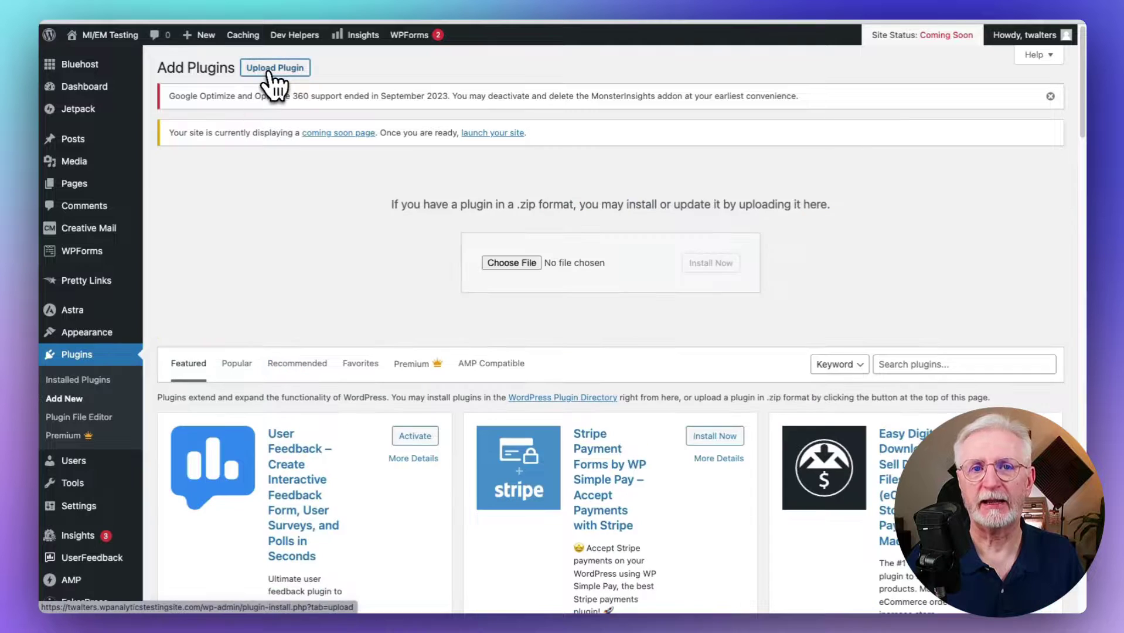
left_click(486, 267)
left_click(384, 206)
left_click(834, 420)
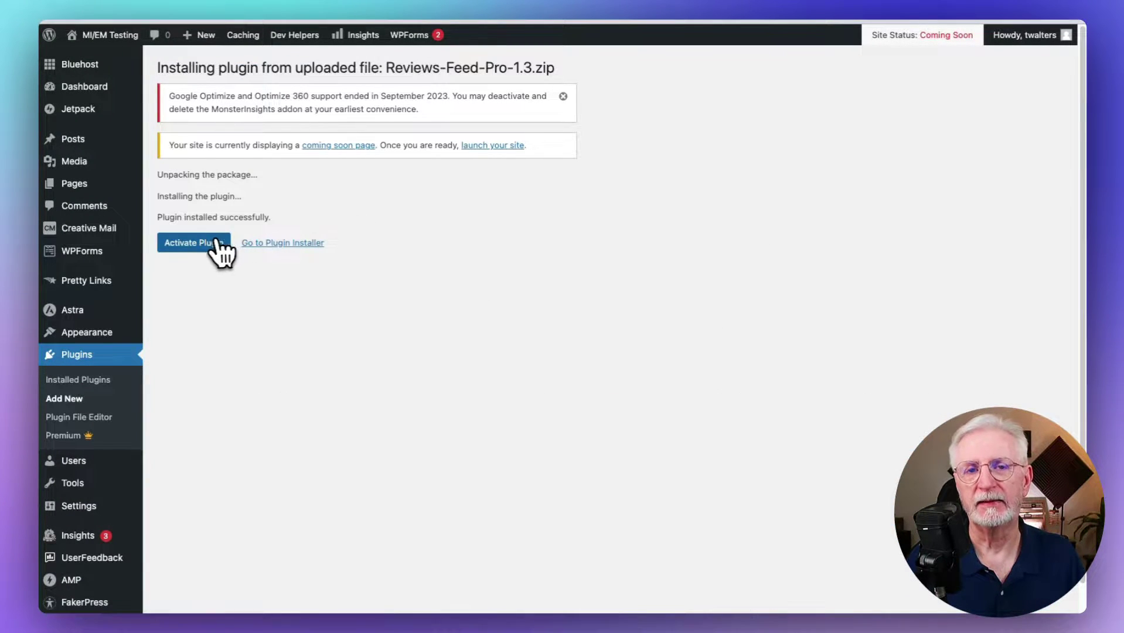
left_click(212, 242)
- Paste the license key on the Reviews Feed start page and activate the license
scroll(216, 252, "down", 2)
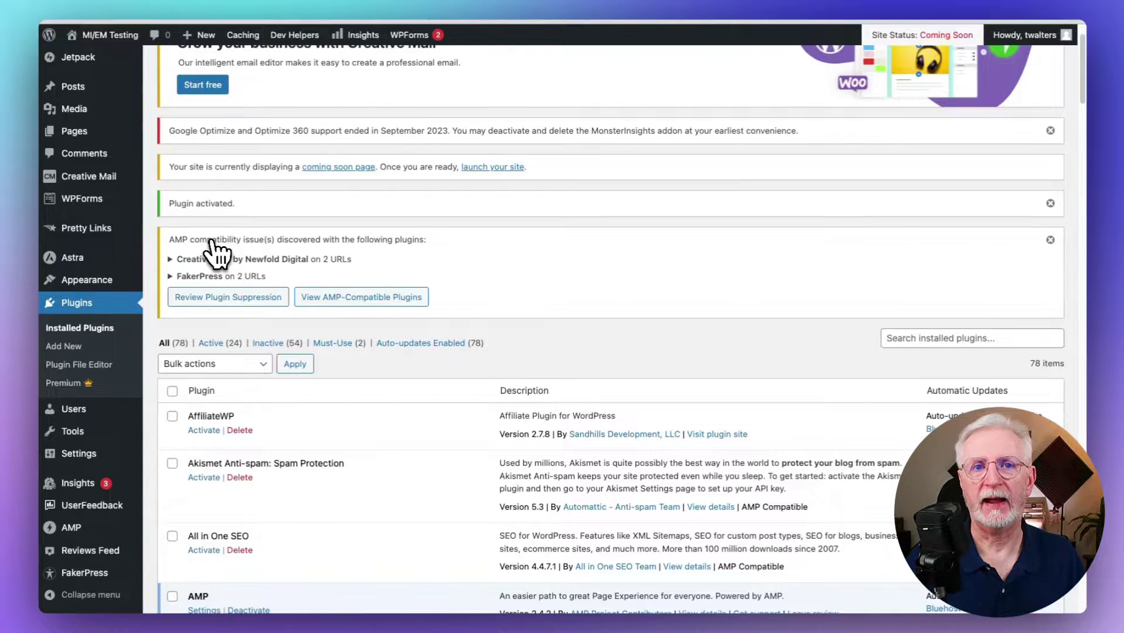
left_click(106, 552)
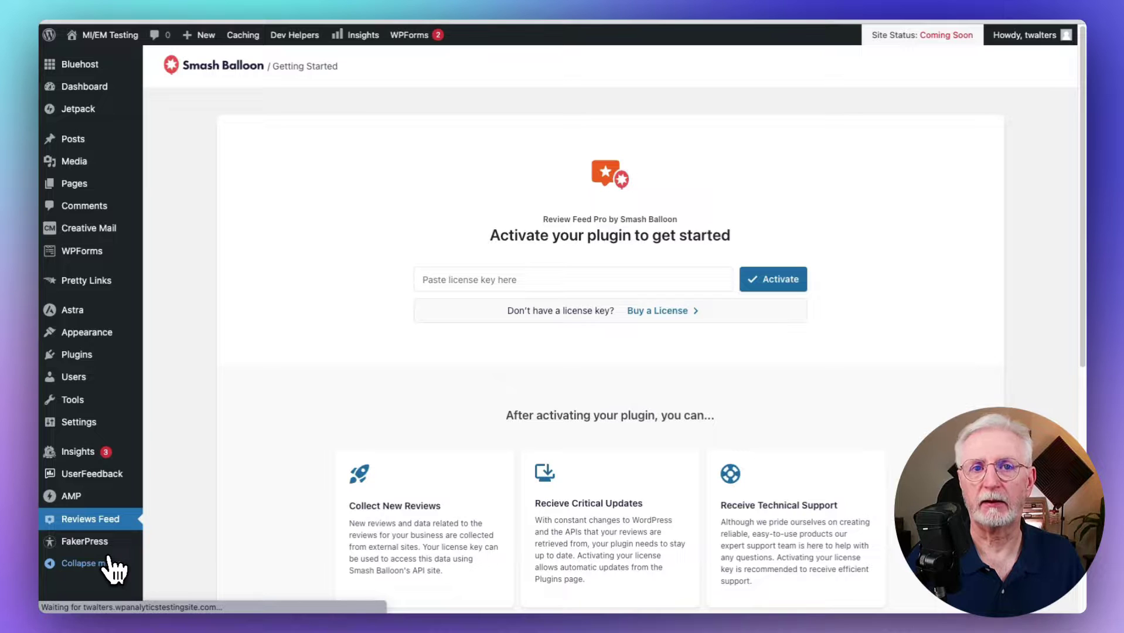
key("super+v")
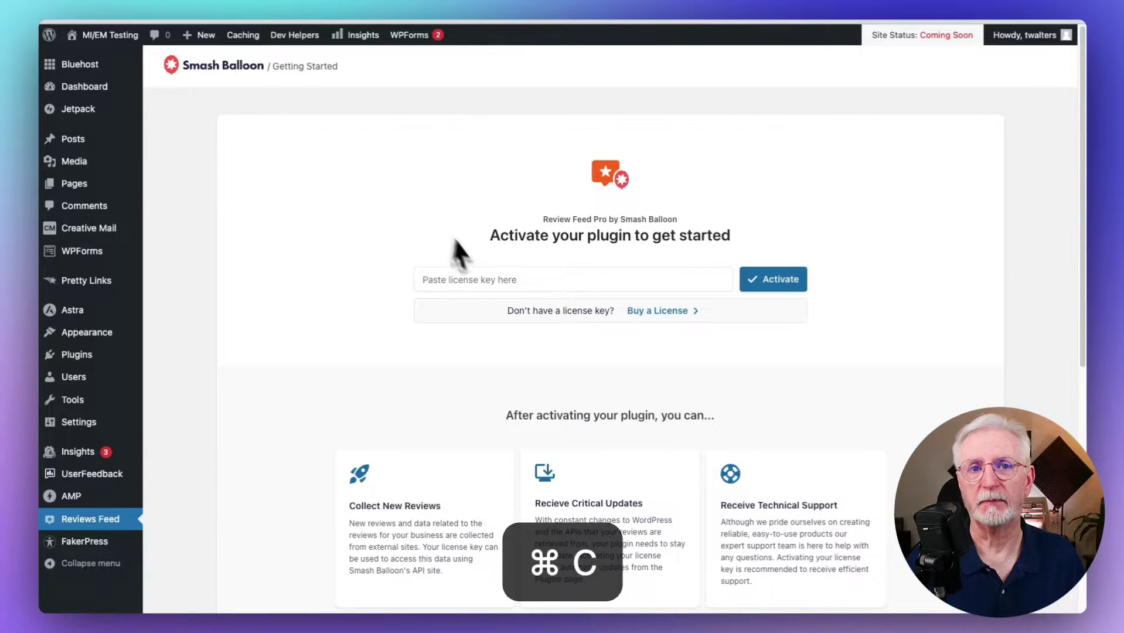
left_click(762, 283)
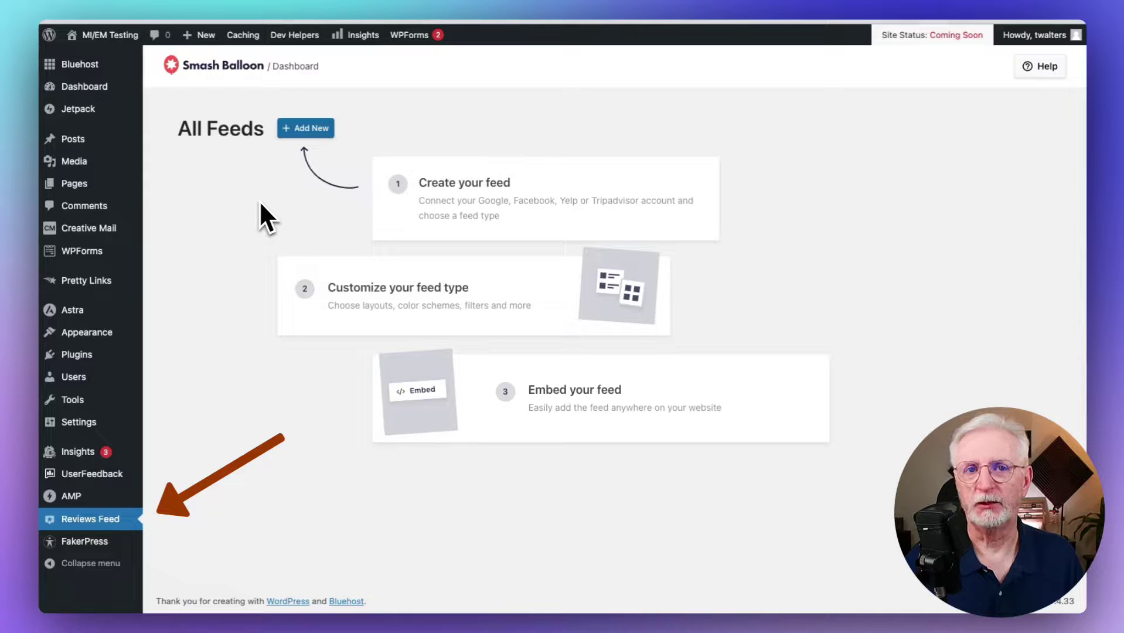
- Start a new review feed with Google as its review source
left_click(305, 143)
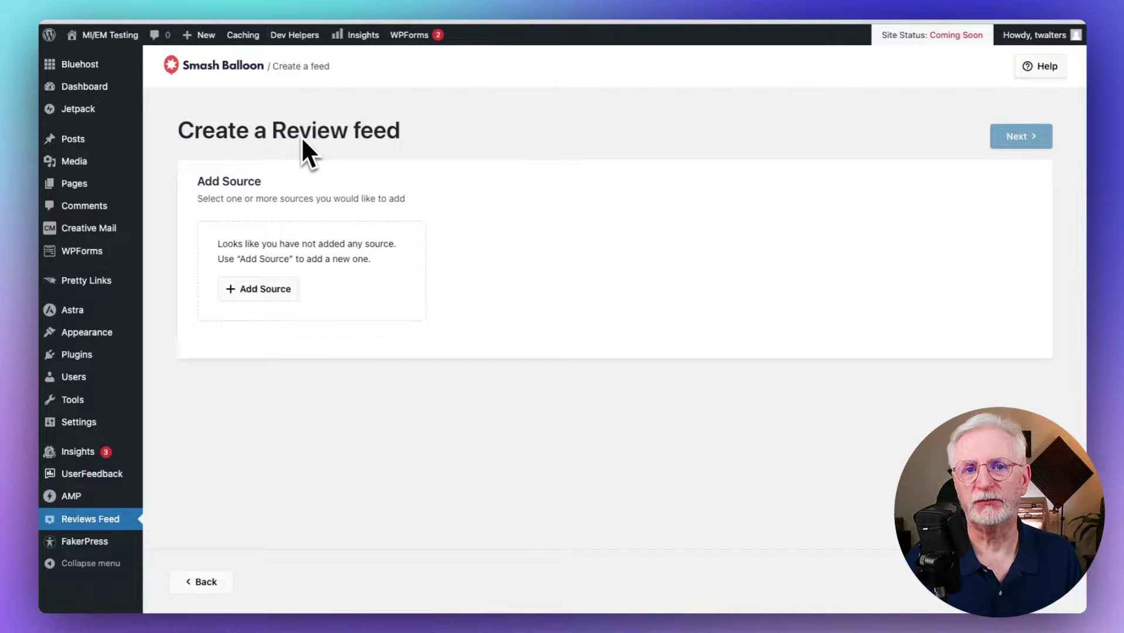
left_click(284, 289)
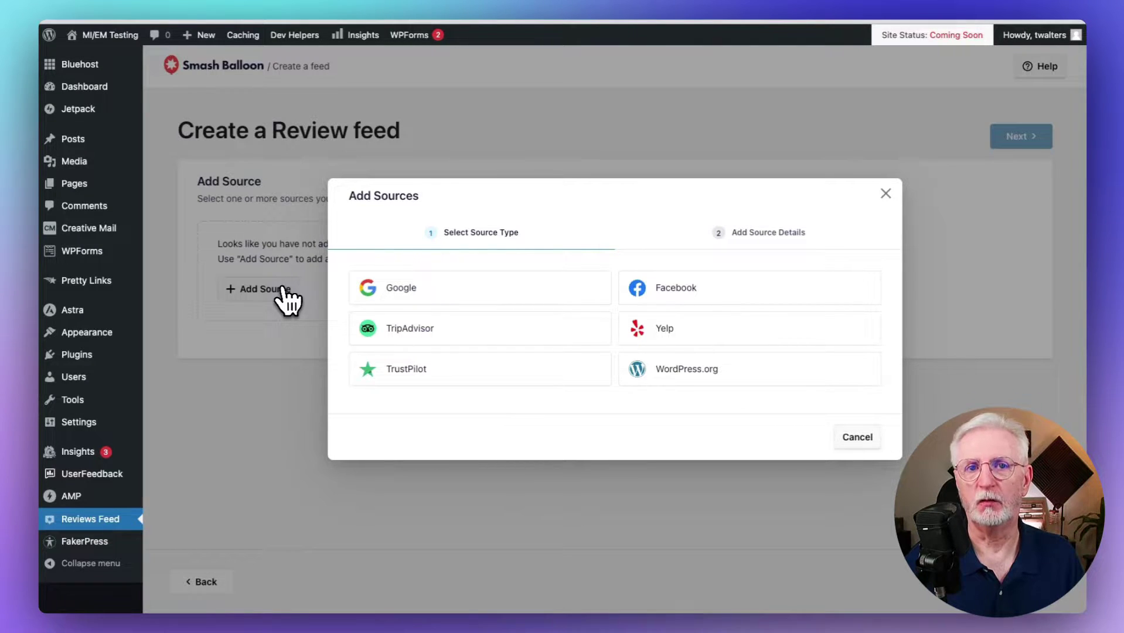
left_click(443, 298)
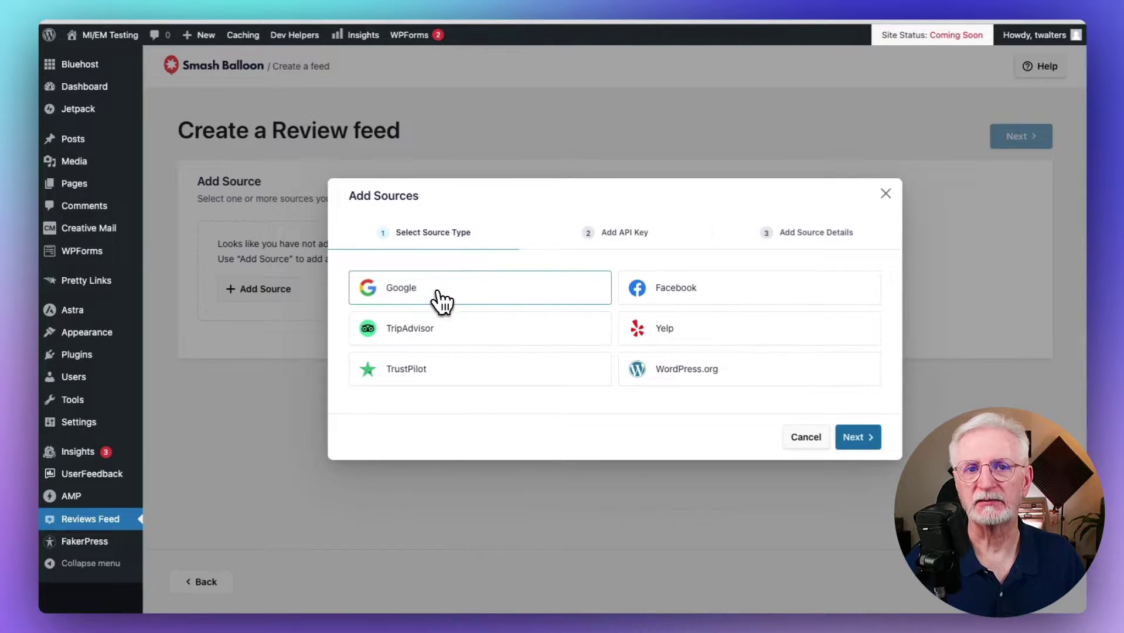
left_click(850, 438)
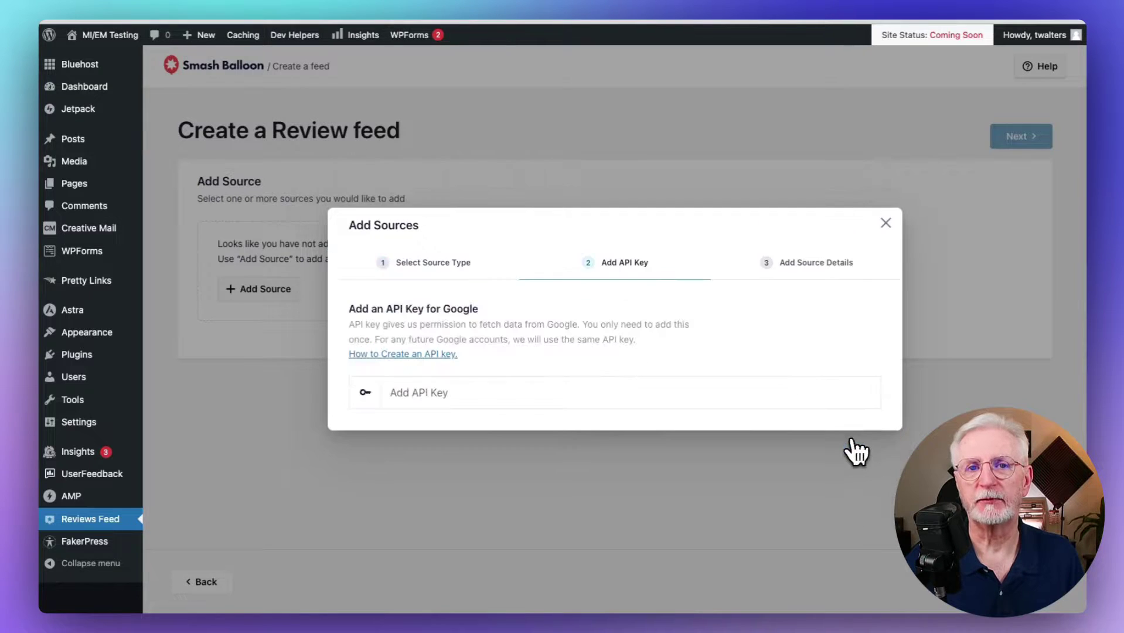
- Paste the Google API key into the API key field and continue
left_click(510, 400)
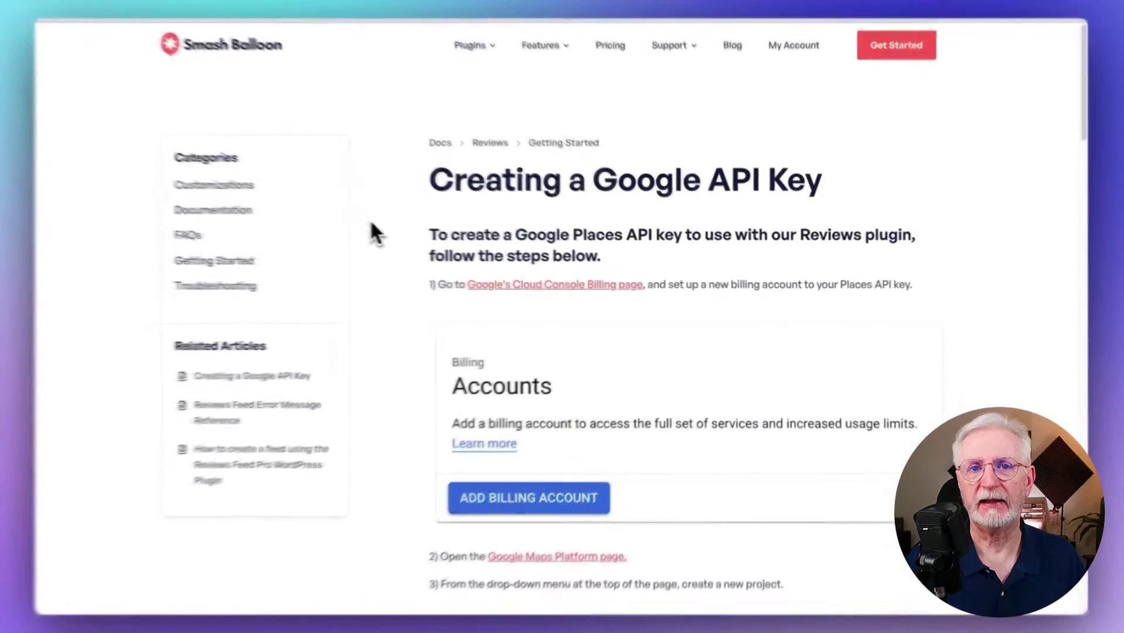
scroll(373, 226, "down", 3)
scroll(374, 228, "down", 6)
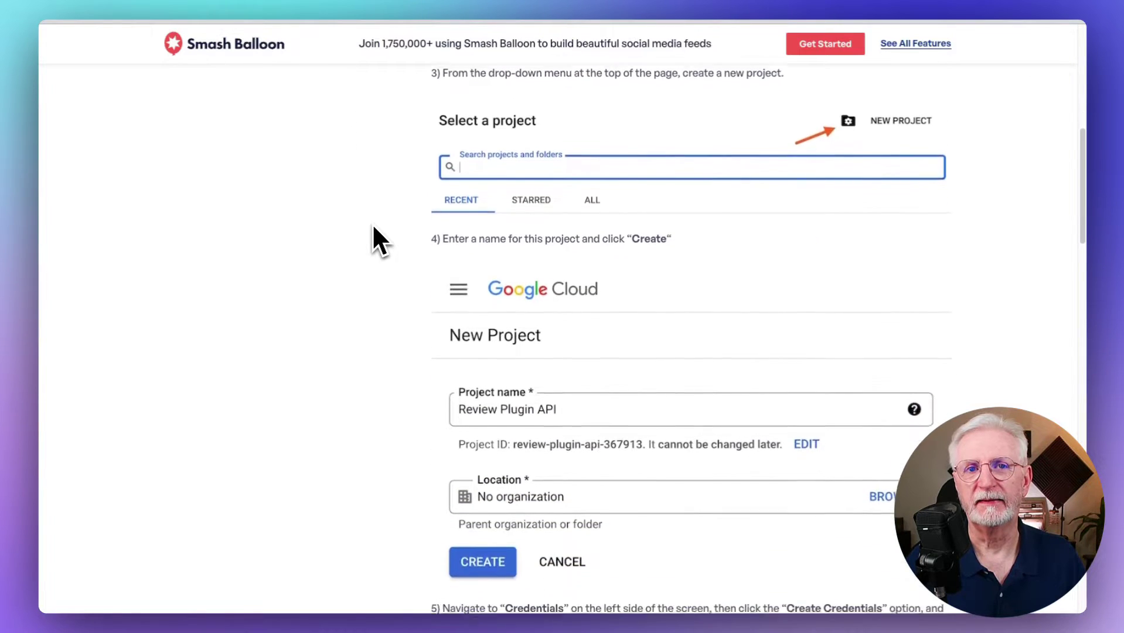
scroll(373, 227, "down", 1)
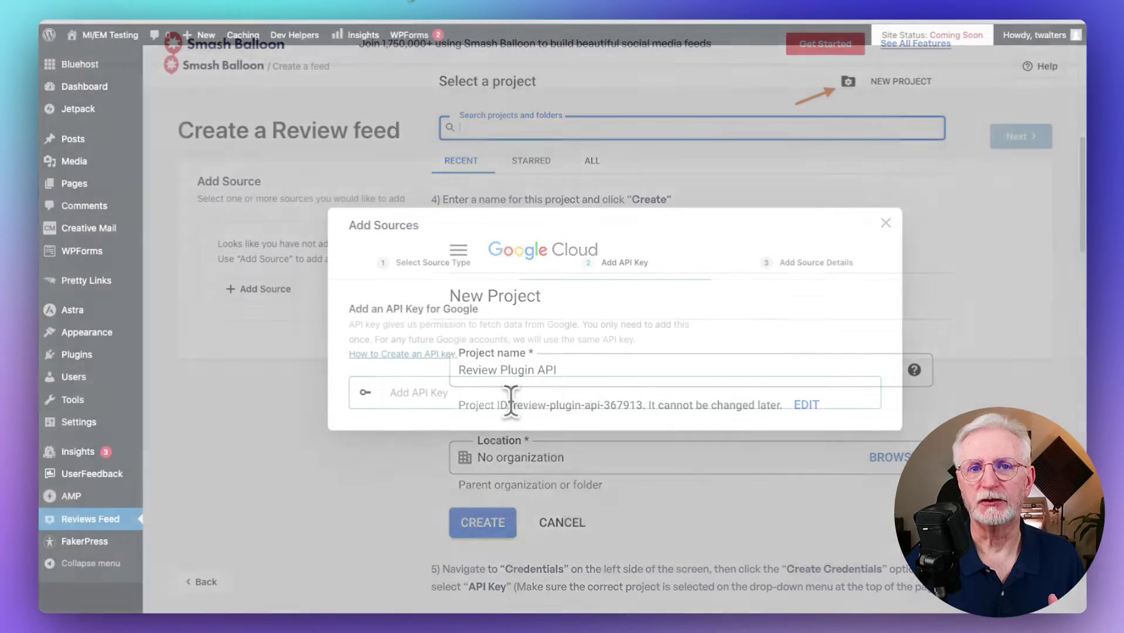
key("super+v")
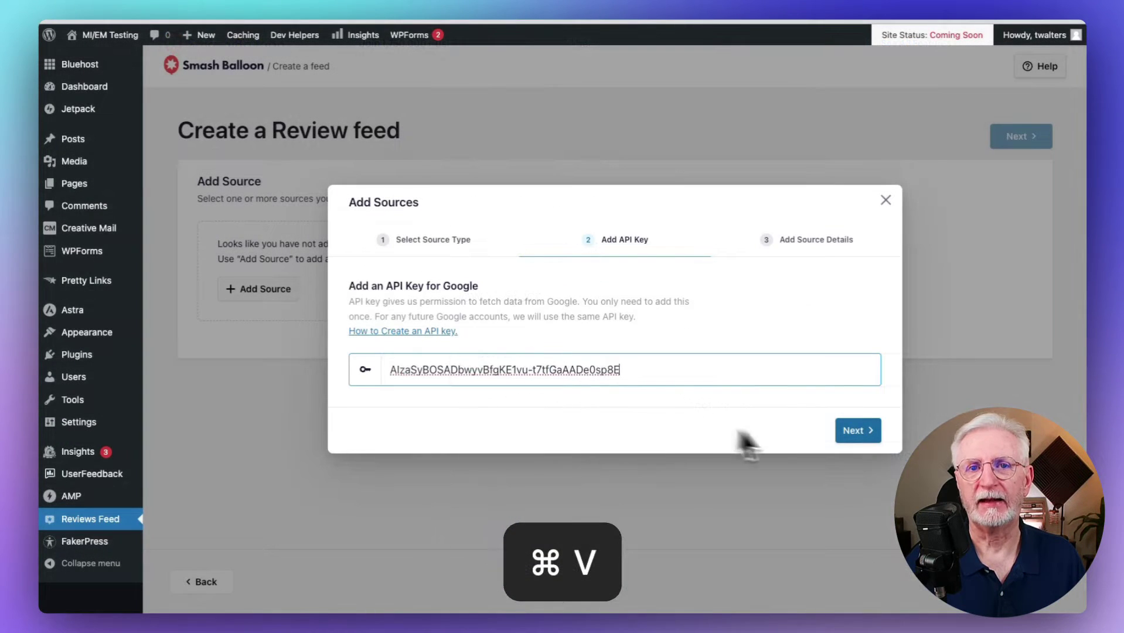
left_click(858, 434)
- Copy Irv's Burgers' Place ID from Google Maps Platform into the Place ID field and finish
left_click(529, 369)
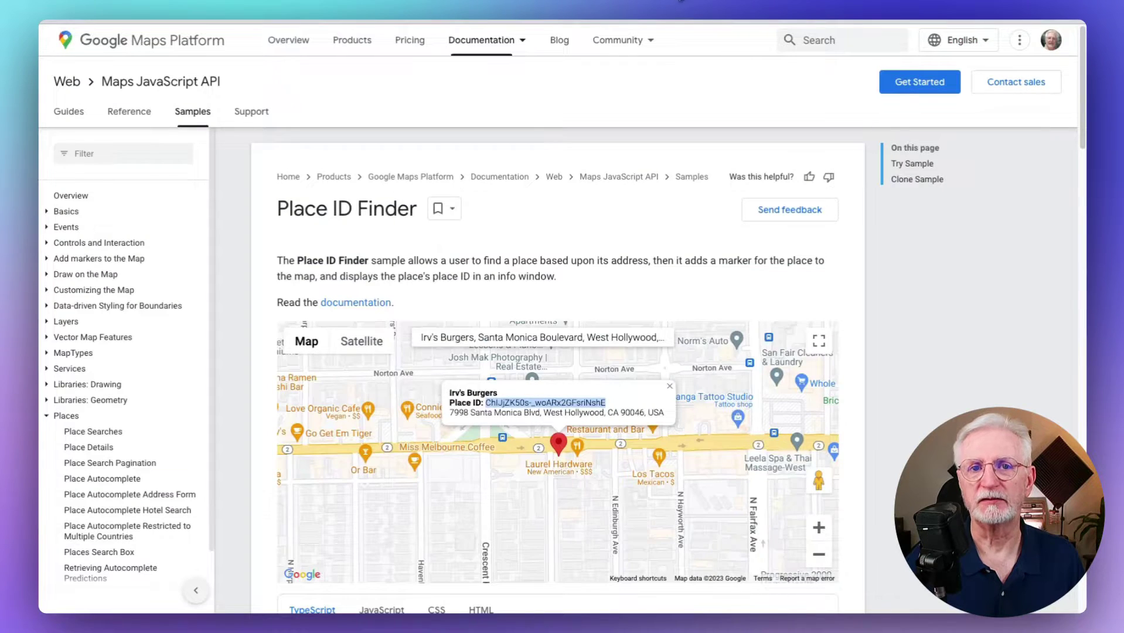
left_click(612, 399)
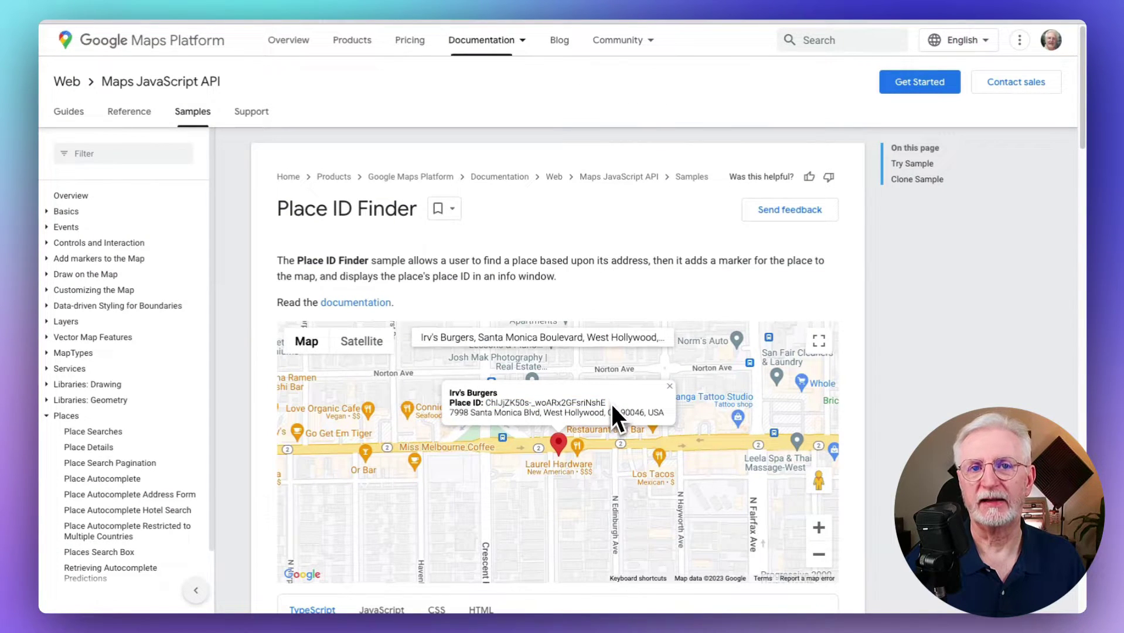
left_click_drag(612, 406, 529, 406)
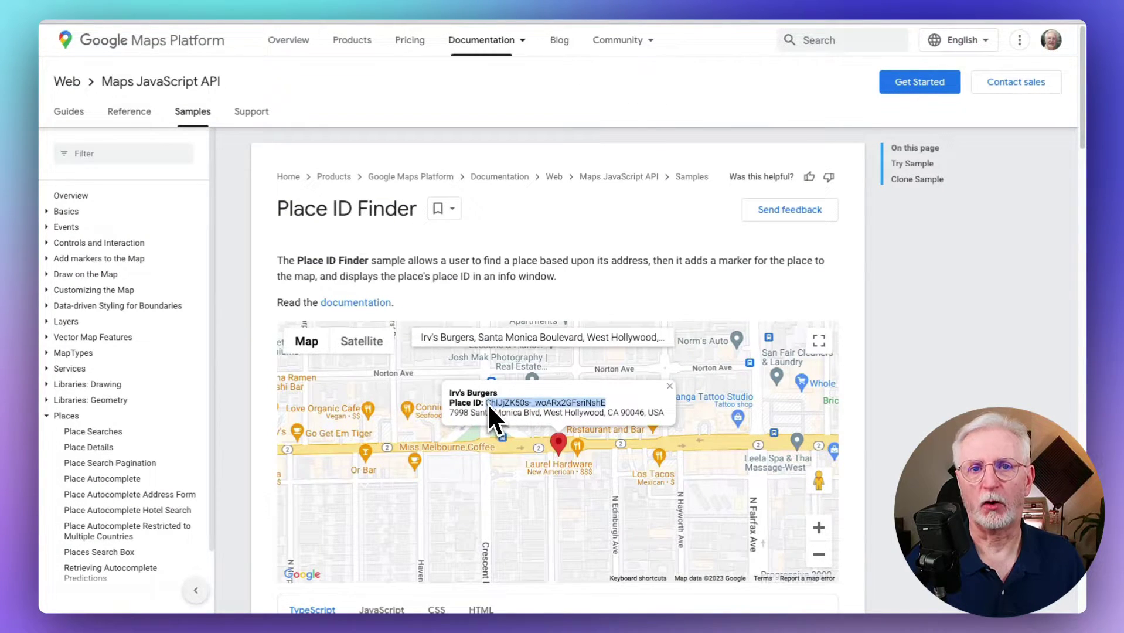
key("super+c")
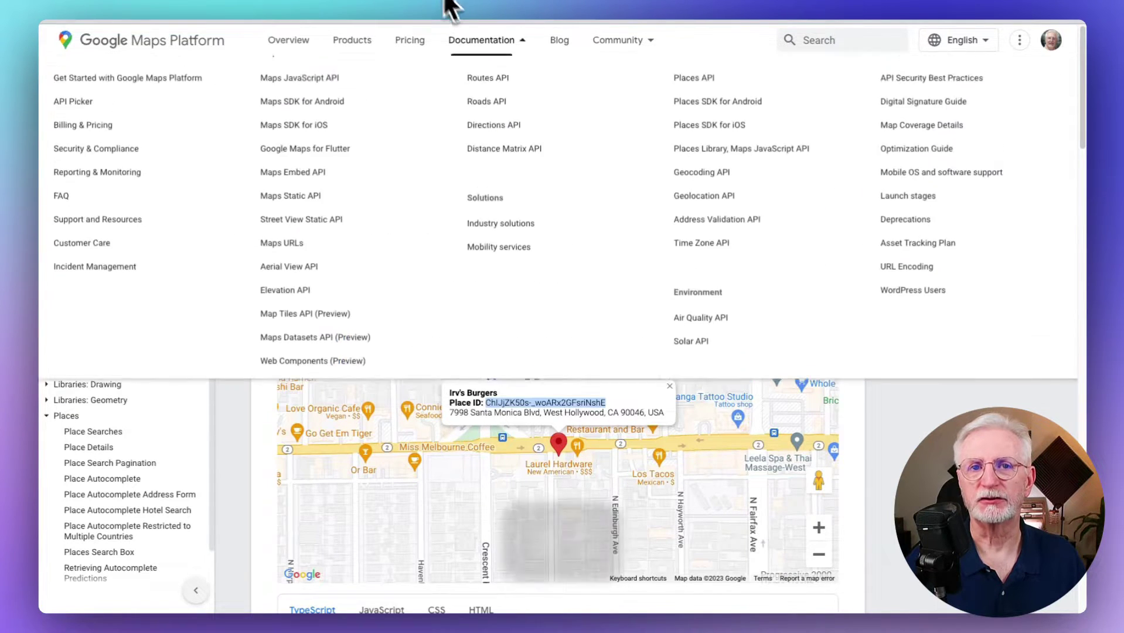
left_click(439, 7)
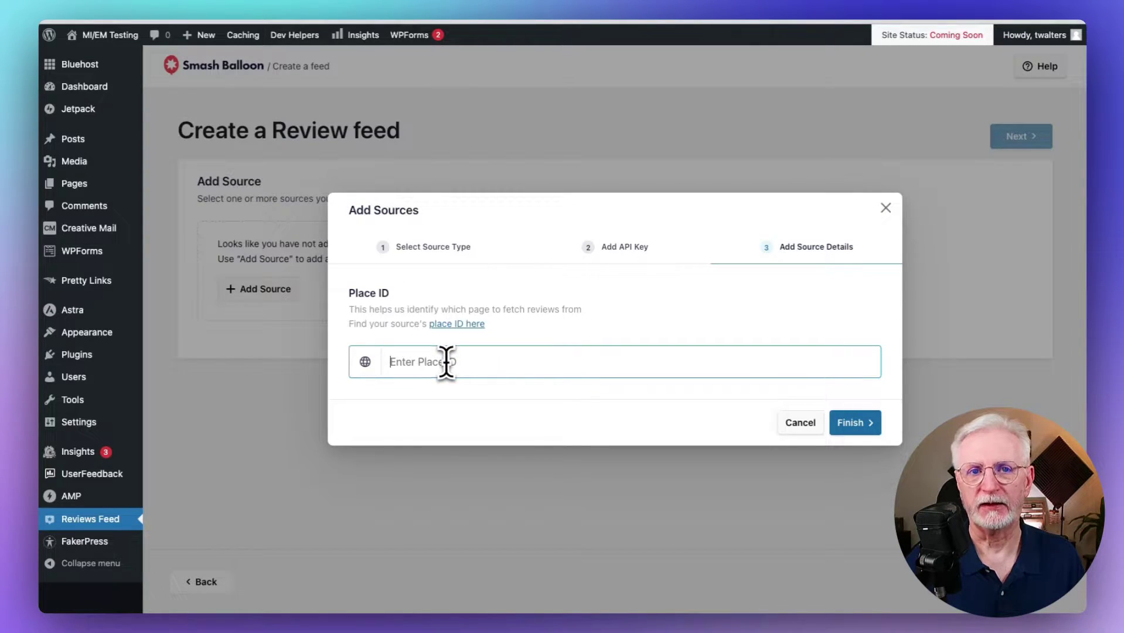
key("super+v")
left_click(867, 428)
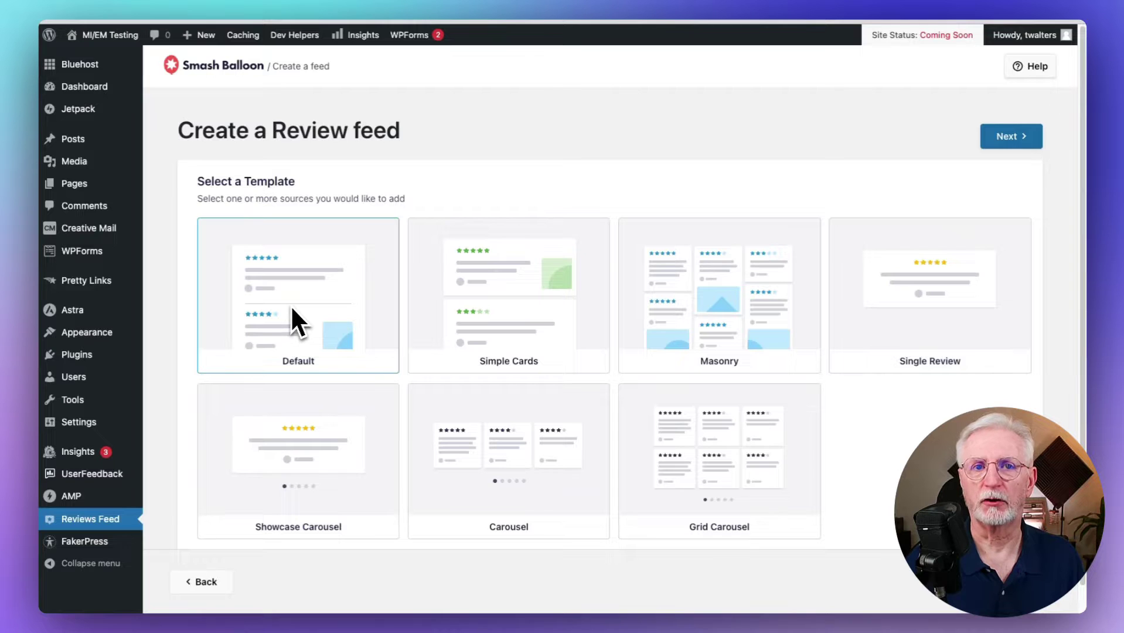
- Preview Simple Cards, Masonry, Single Review and carousel templates, then continue with Default
left_click(503, 307)
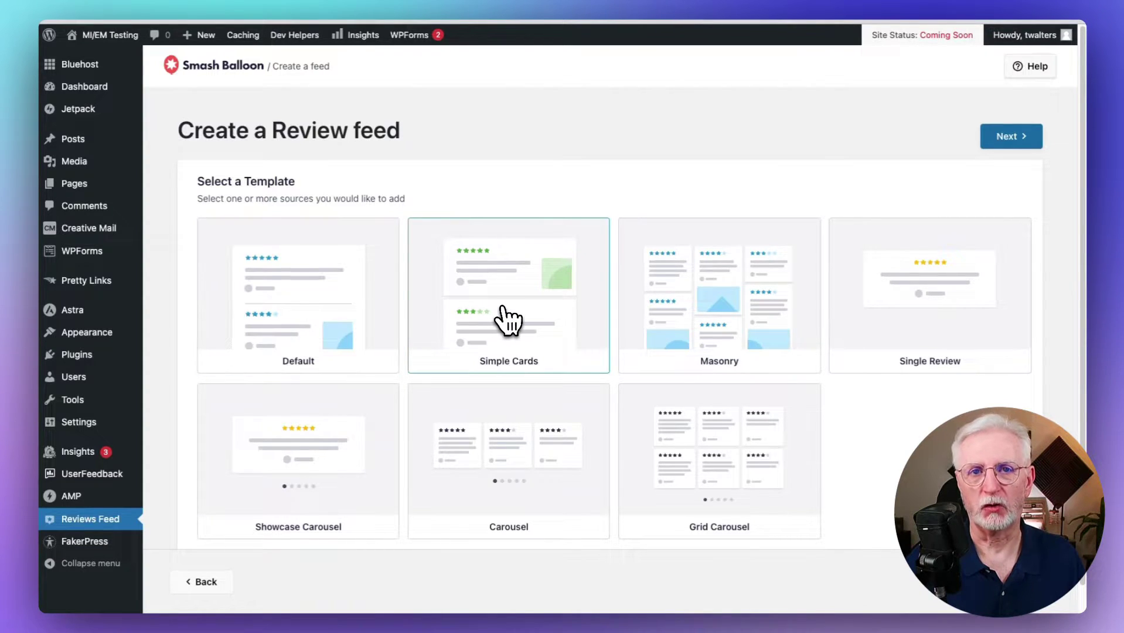
left_click(692, 328)
left_click(904, 327)
left_click(316, 457)
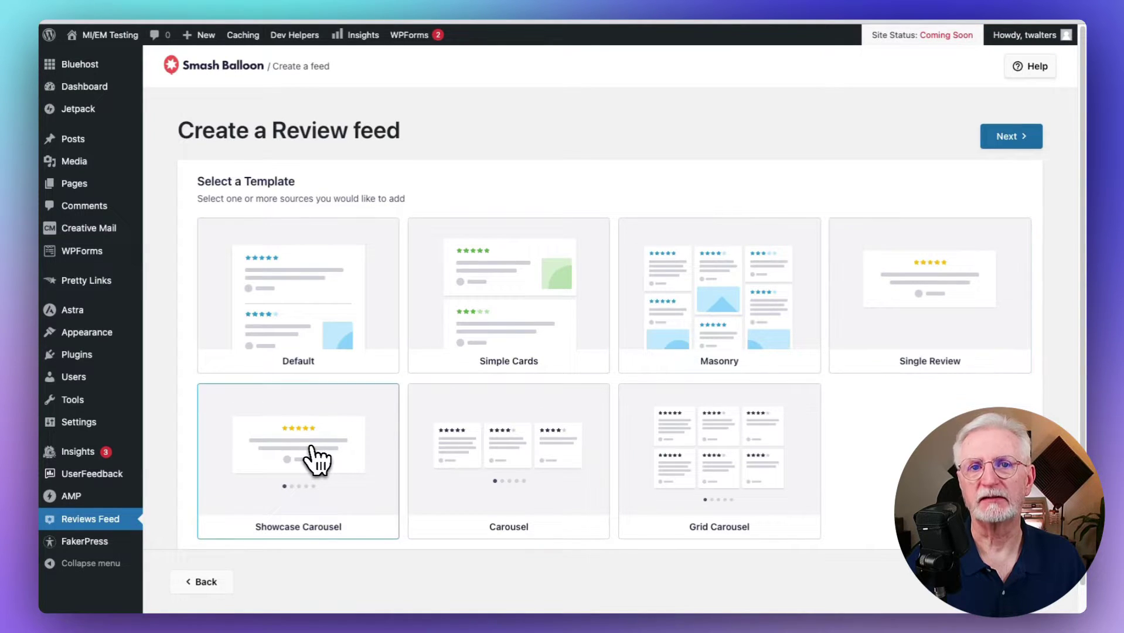
left_click(495, 485)
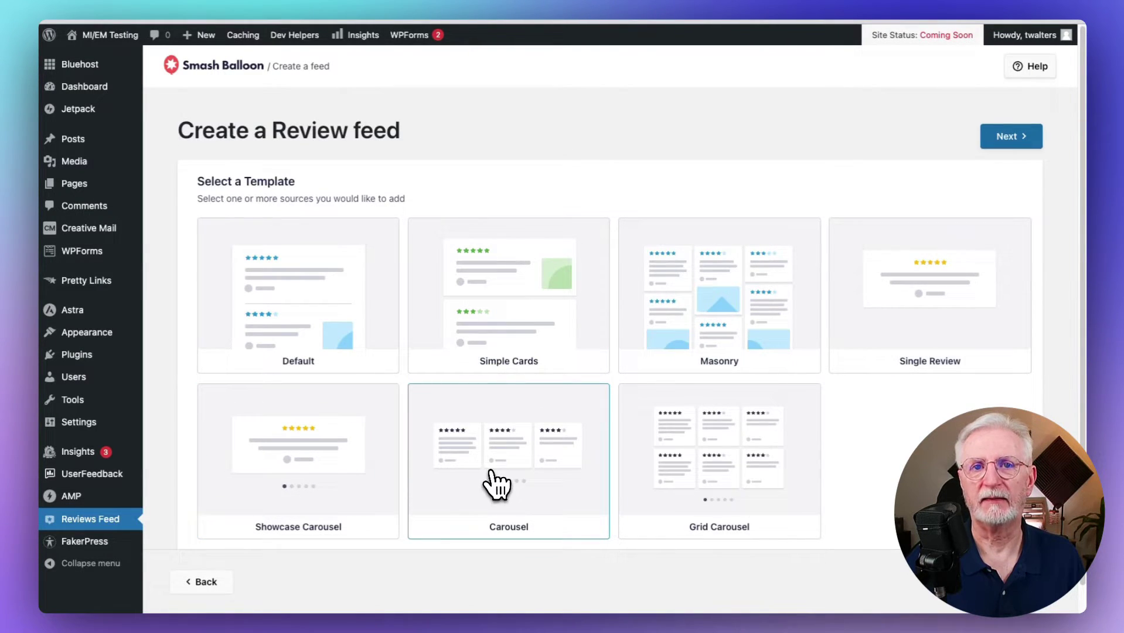
left_click(700, 488)
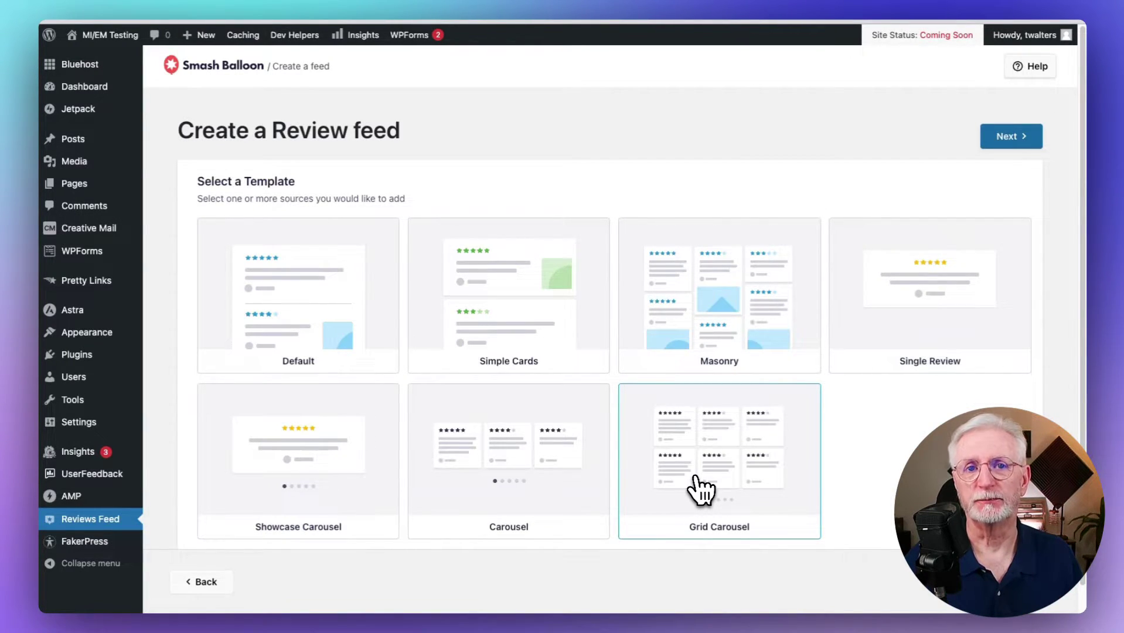
left_click(349, 339)
left_click(1006, 140)
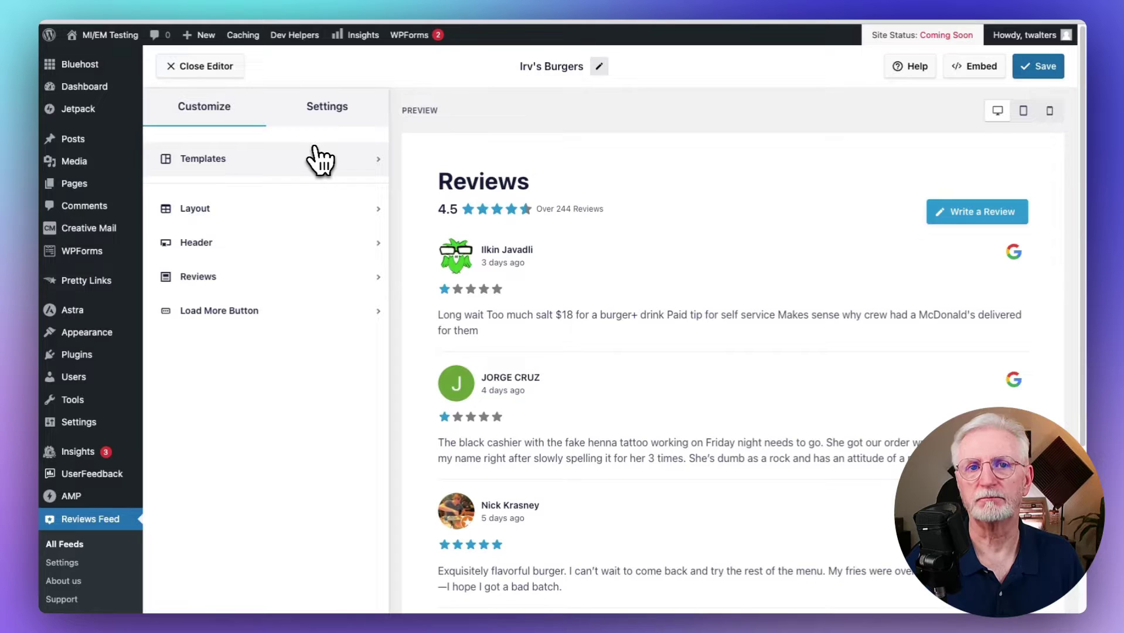
- Check the review styling and keep the Write a Review button linking to Google reviews
left_click(703, 270)
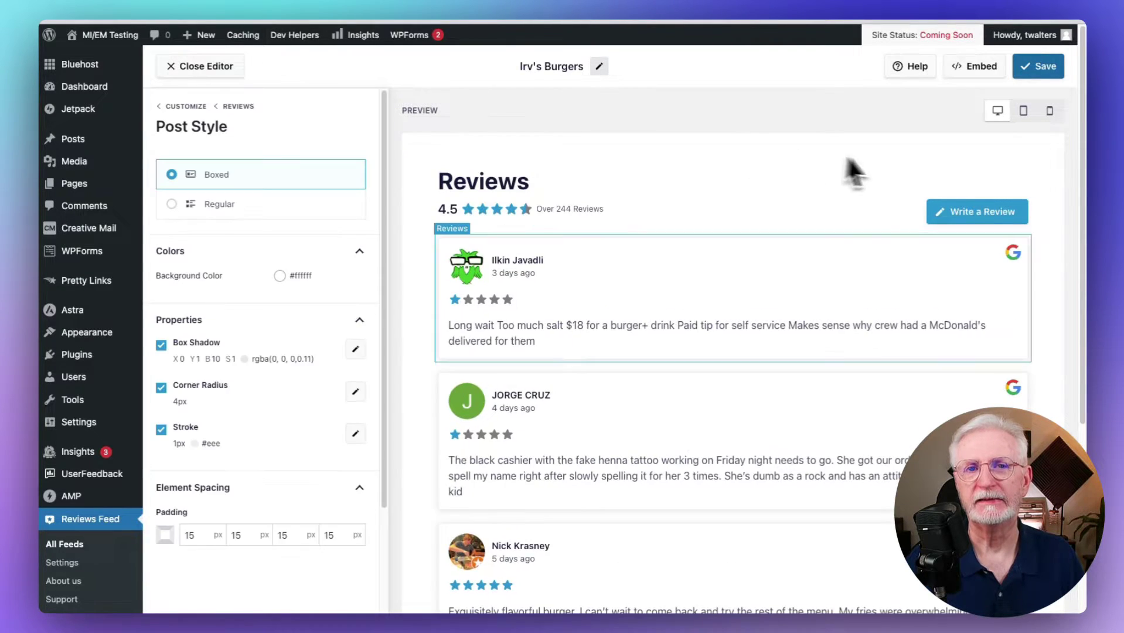
left_click(961, 234)
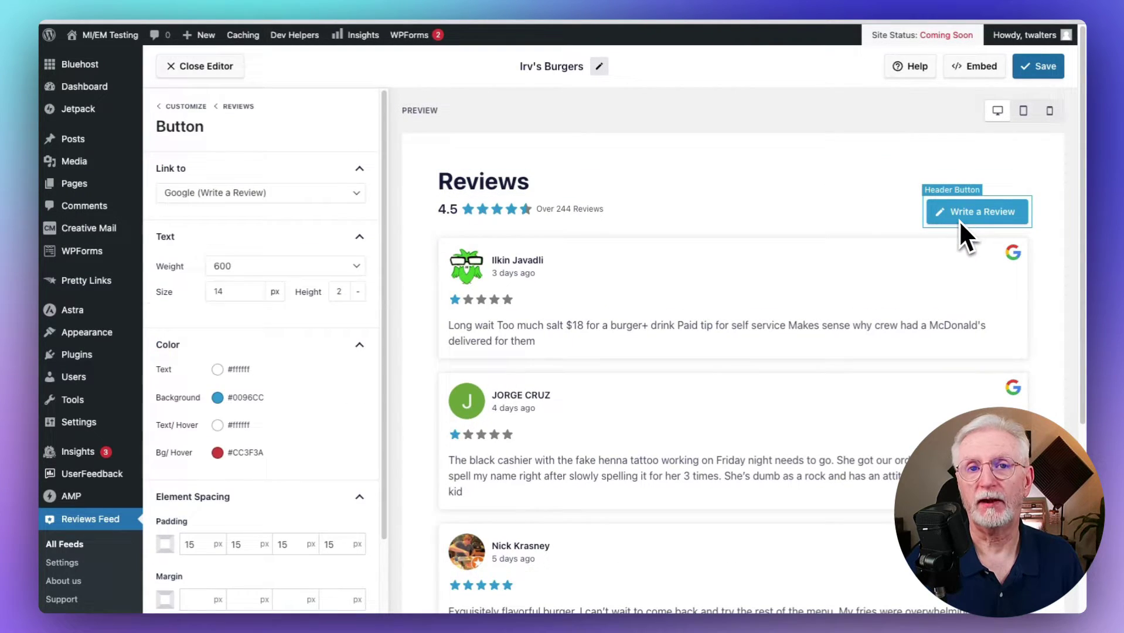
left_click(327, 206)
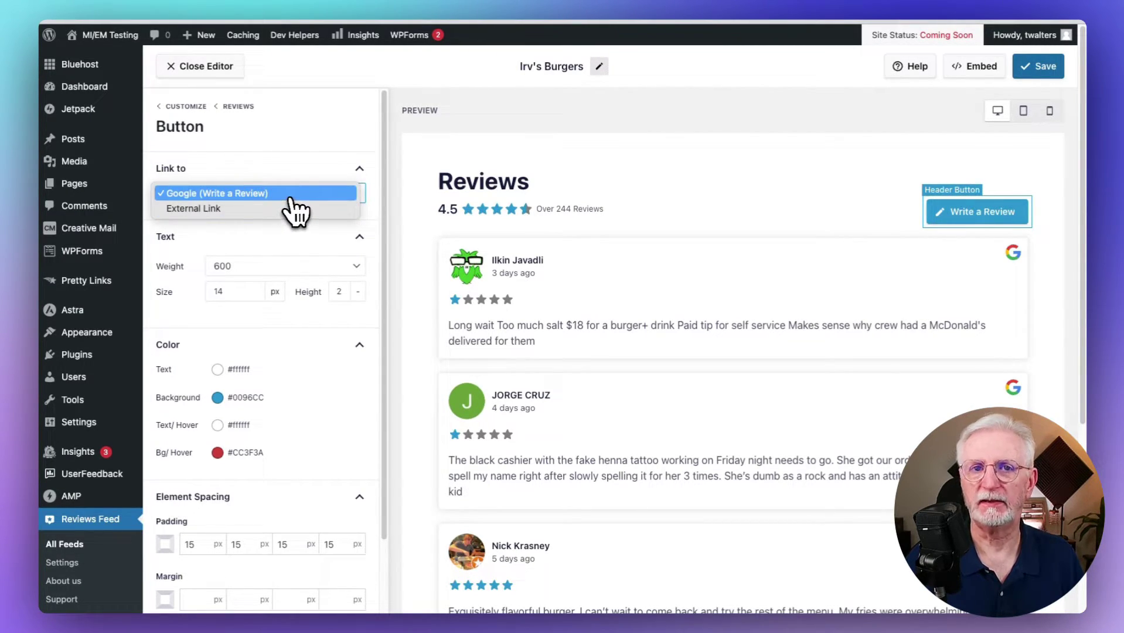
left_click(281, 150)
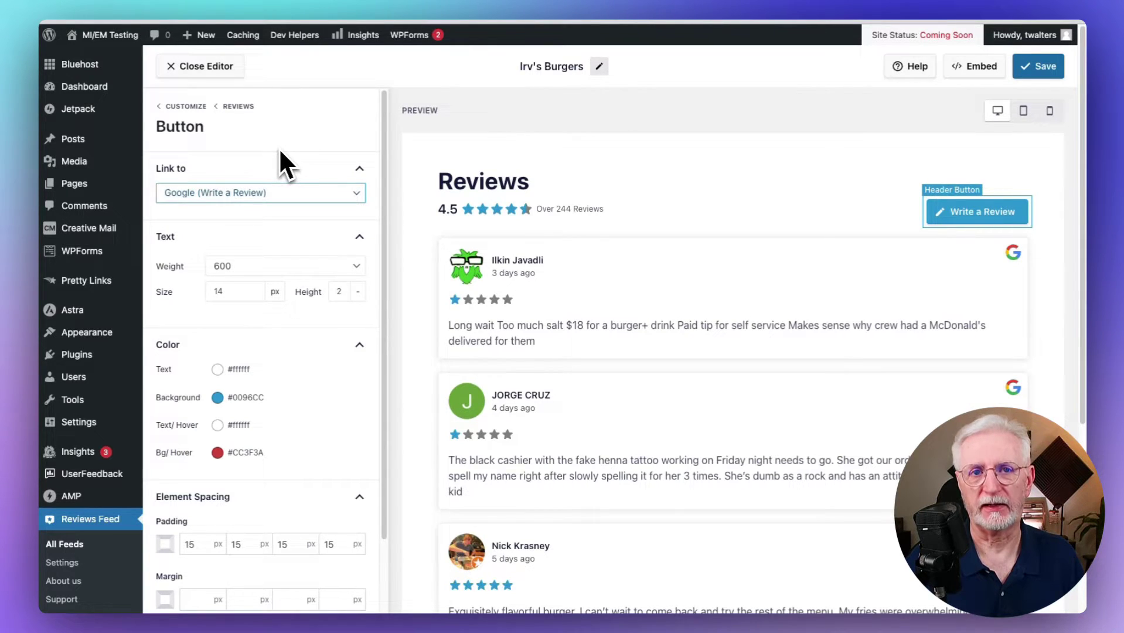
left_click(187, 107)
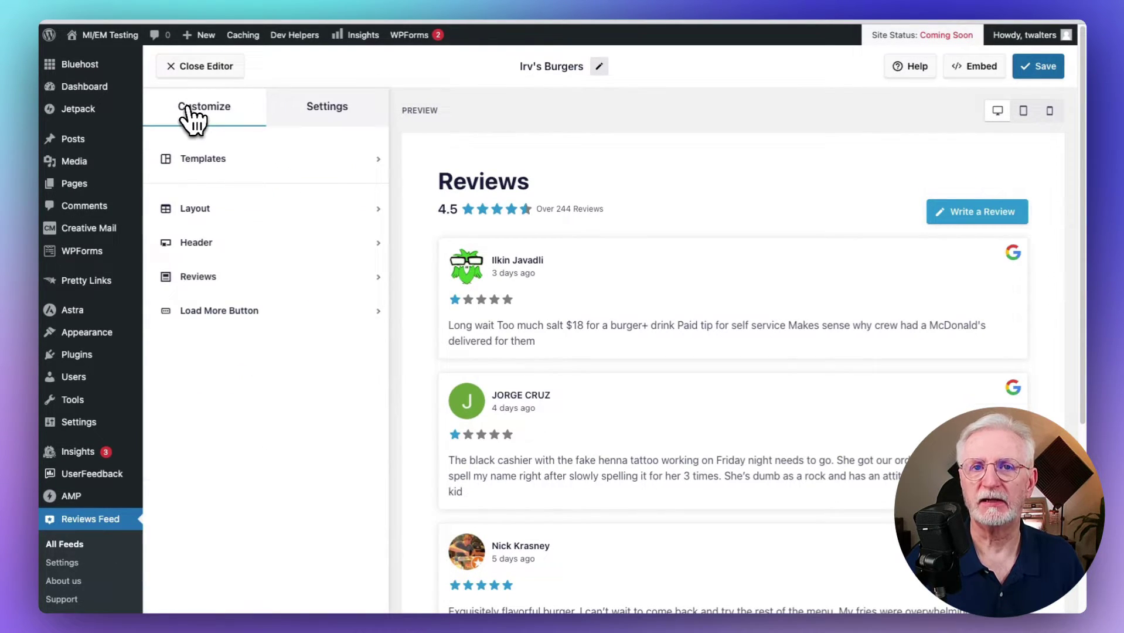
scroll(225, 120, "down", 5)
left_click(331, 109)
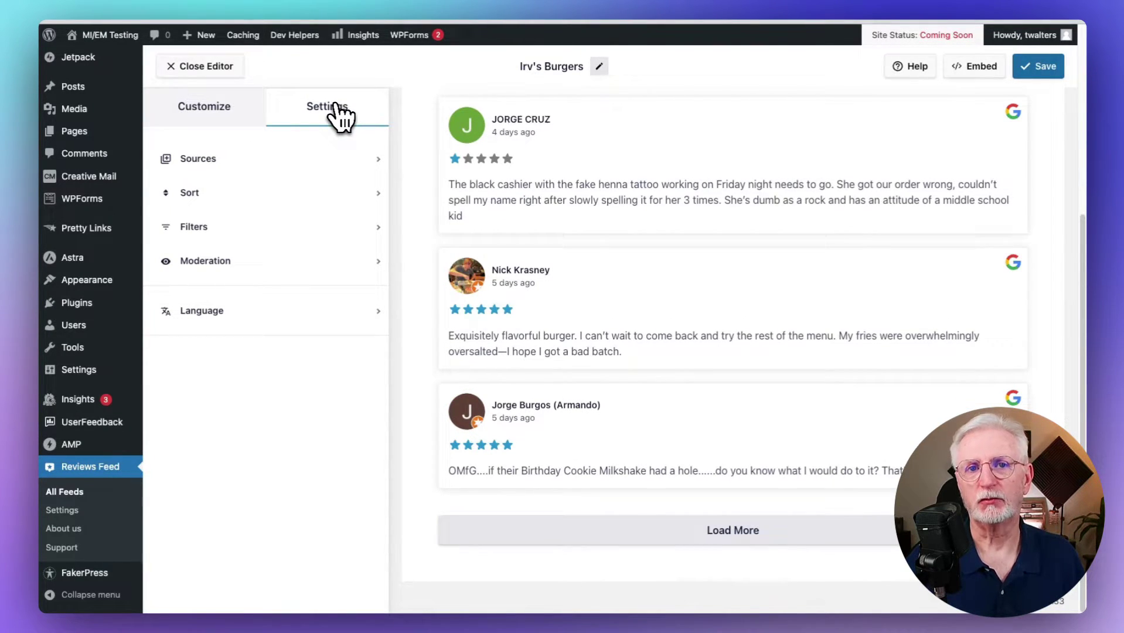
- Check the feed source and try sort options, leaving reviews sorted latest first
left_click(320, 159)
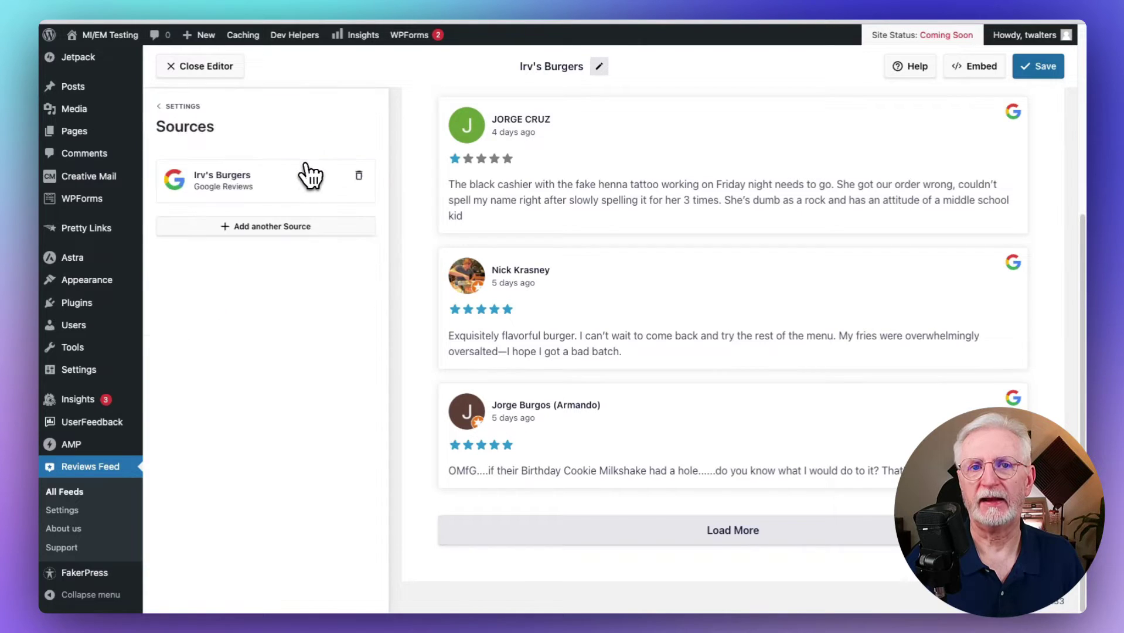
left_click(168, 109)
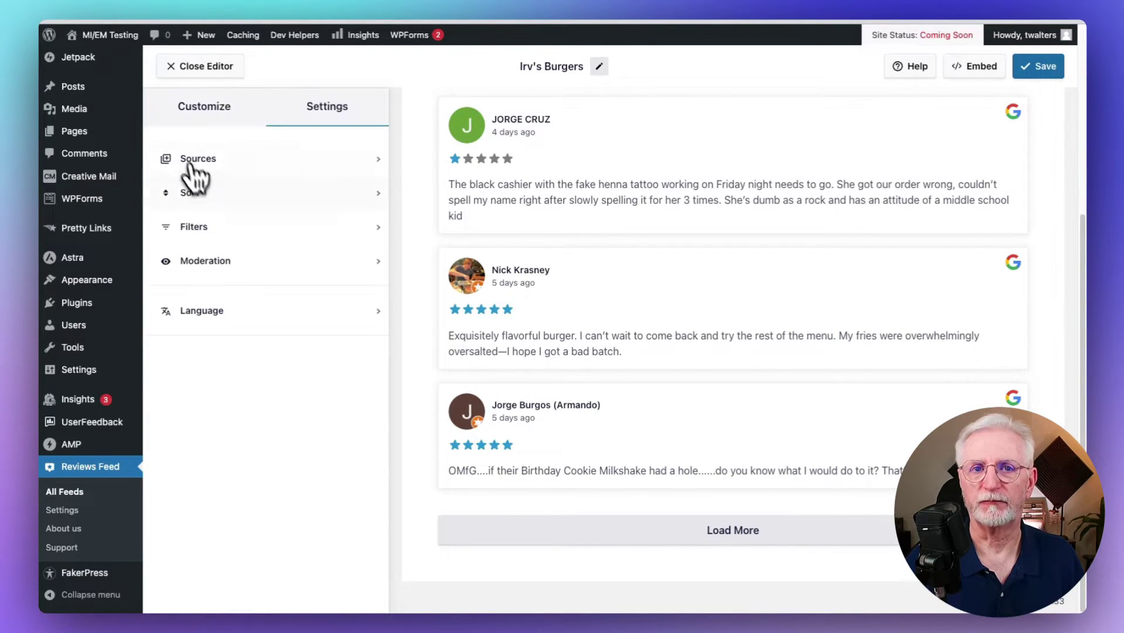
left_click(199, 196)
left_click(221, 206)
left_click(222, 224)
left_click(222, 208)
left_click(220, 187)
left_click(165, 254)
left_click(166, 254)
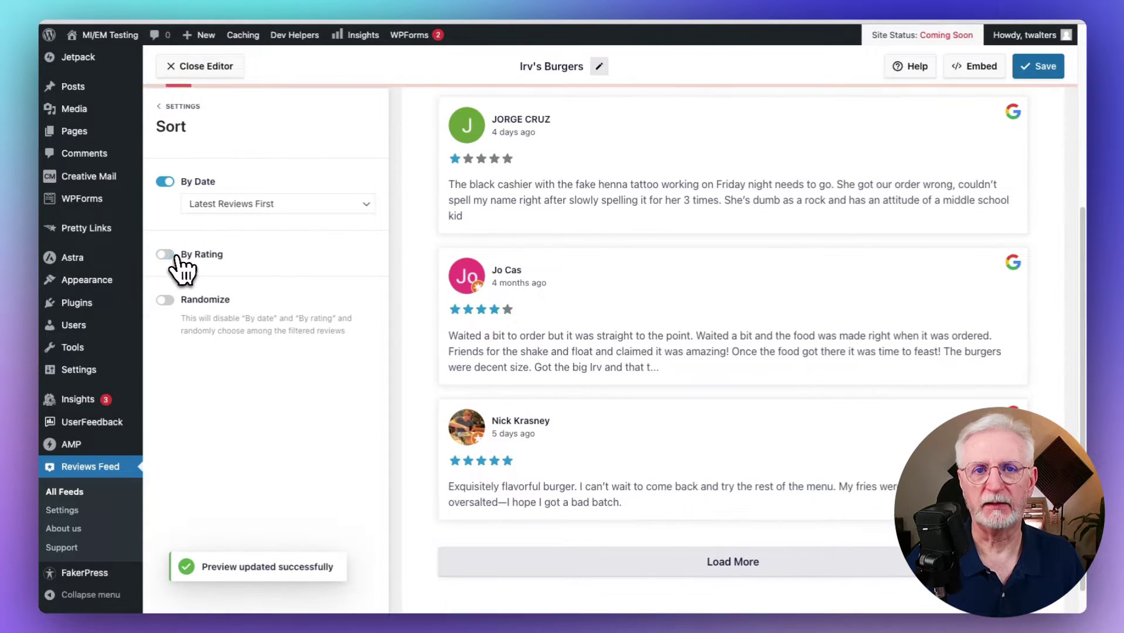
left_click(170, 107)
- Include only 5-, 4- and 3-star reviews and hide reviews containing 'bad'
left_click(189, 226)
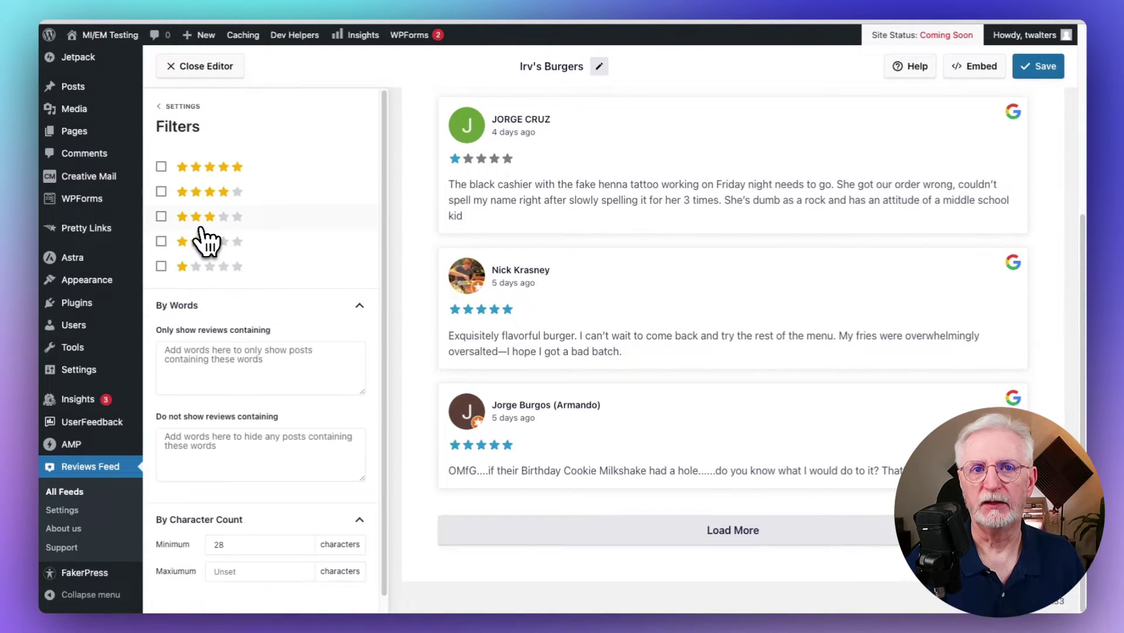
left_click(162, 167)
left_click(162, 192)
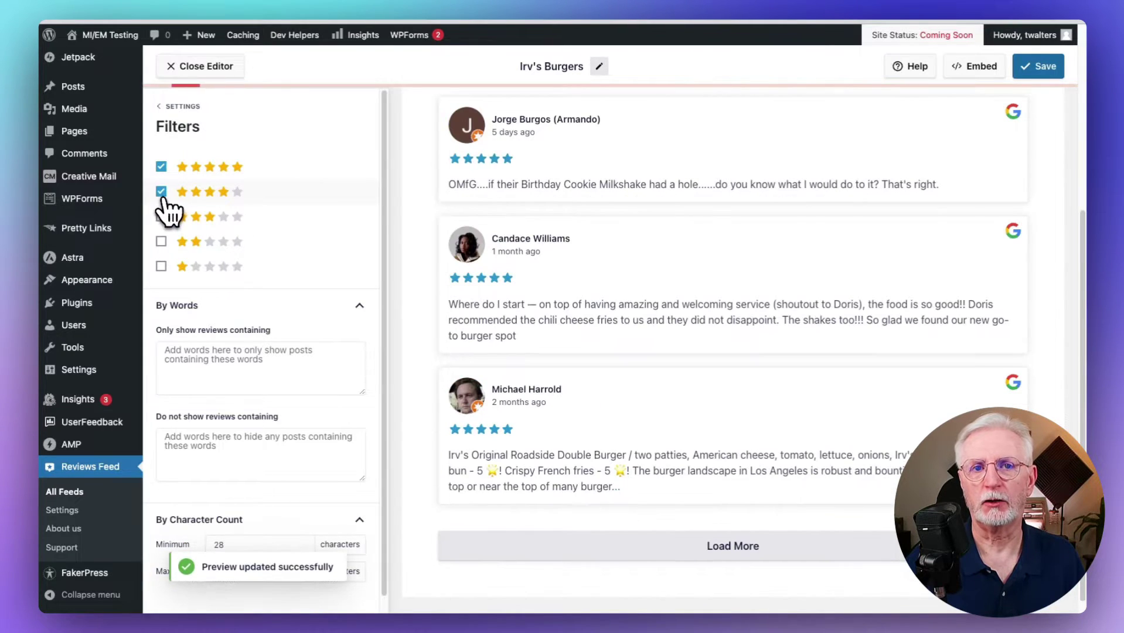
left_click(163, 216)
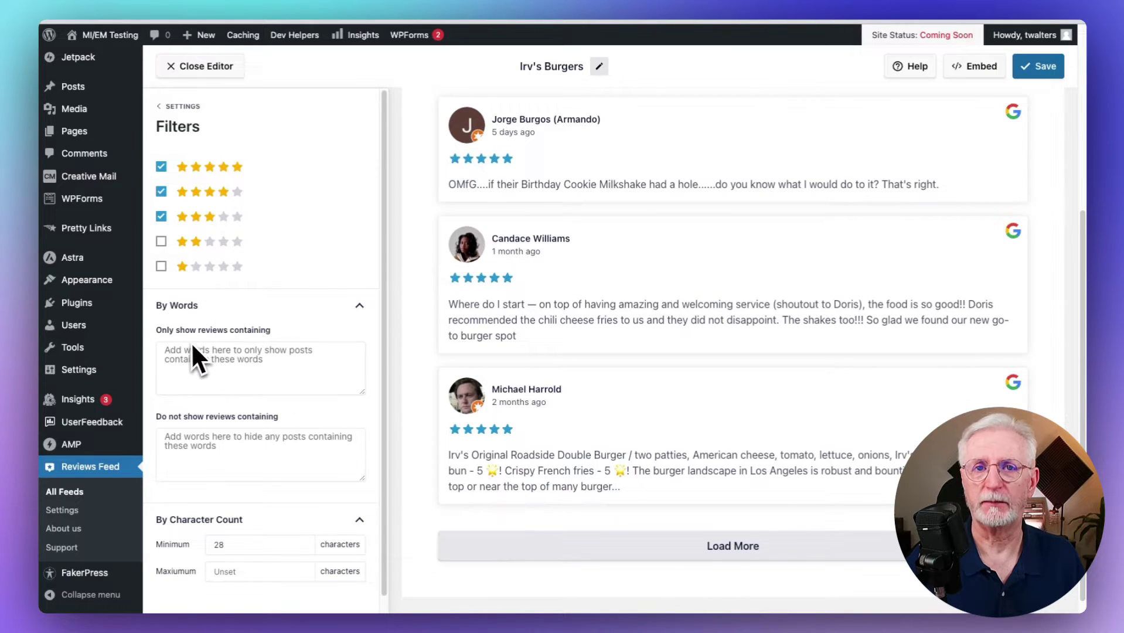
scroll(209, 376, "down", 1)
scroll(210, 376, "down", 1)
left_click(208, 419)
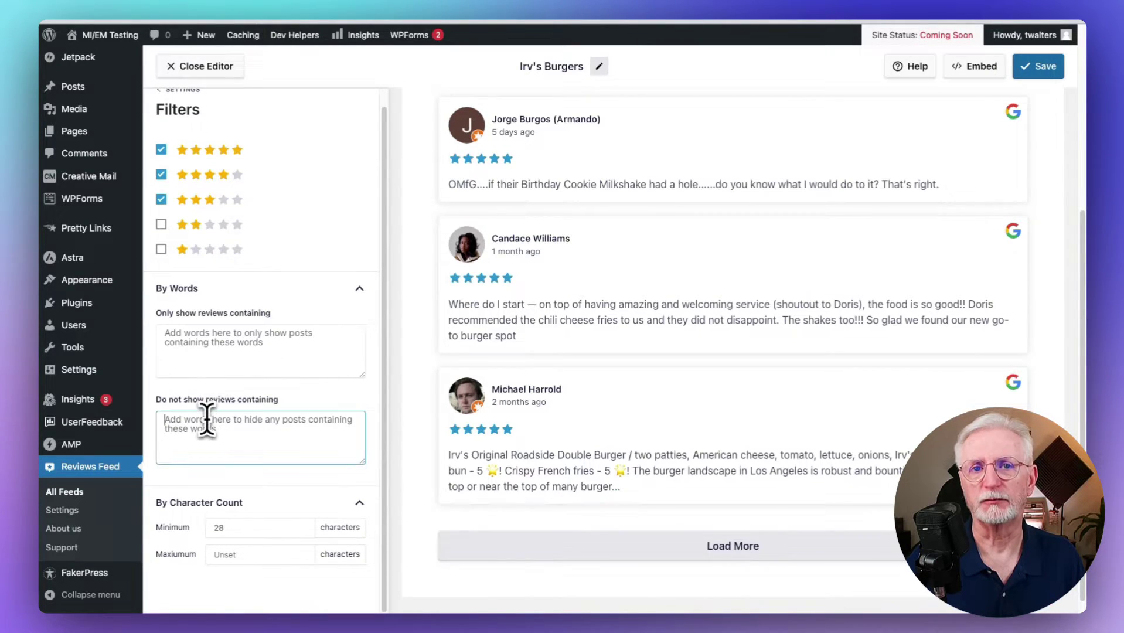
type("bad")
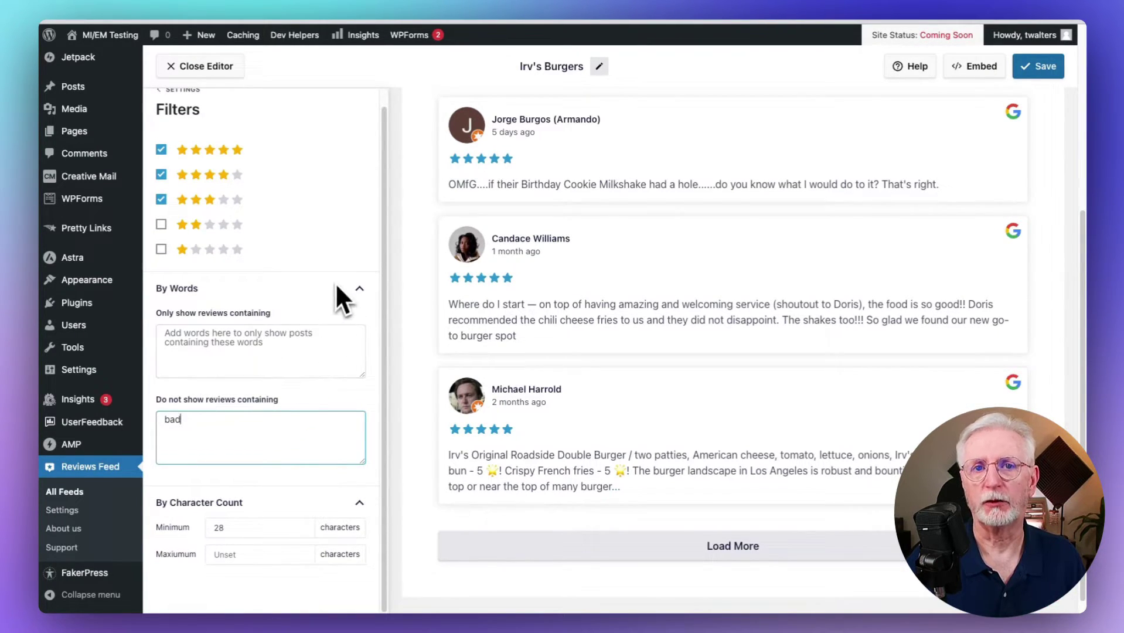
left_click(329, 271)
left_click(171, 91)
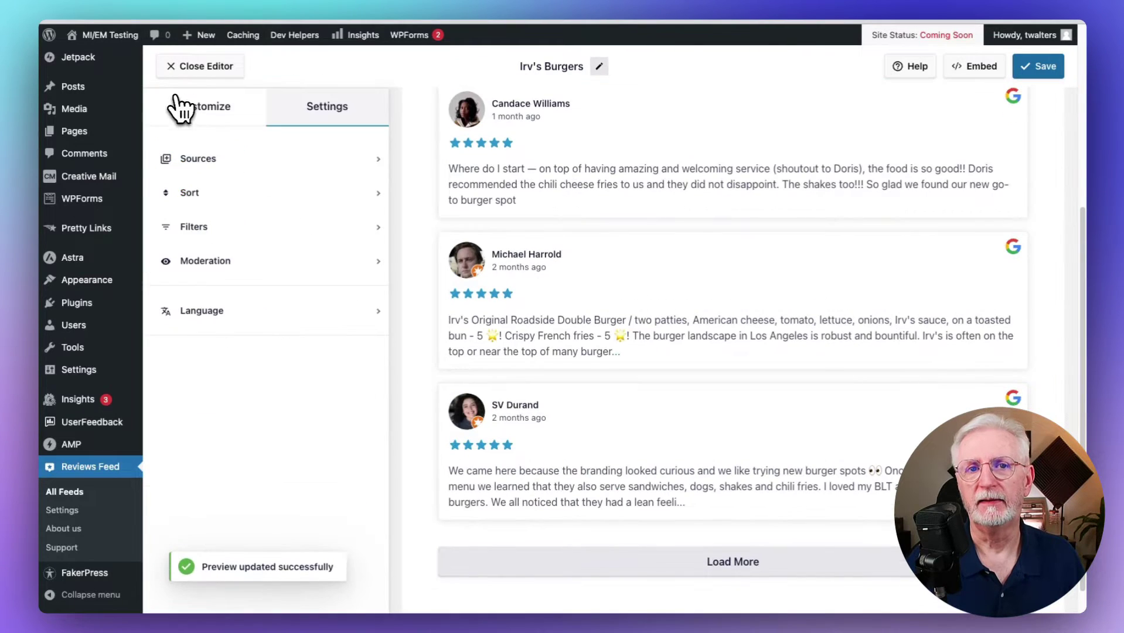
- Leave the Irv's Burgers feed language on Default and save the feed
left_click(211, 312)
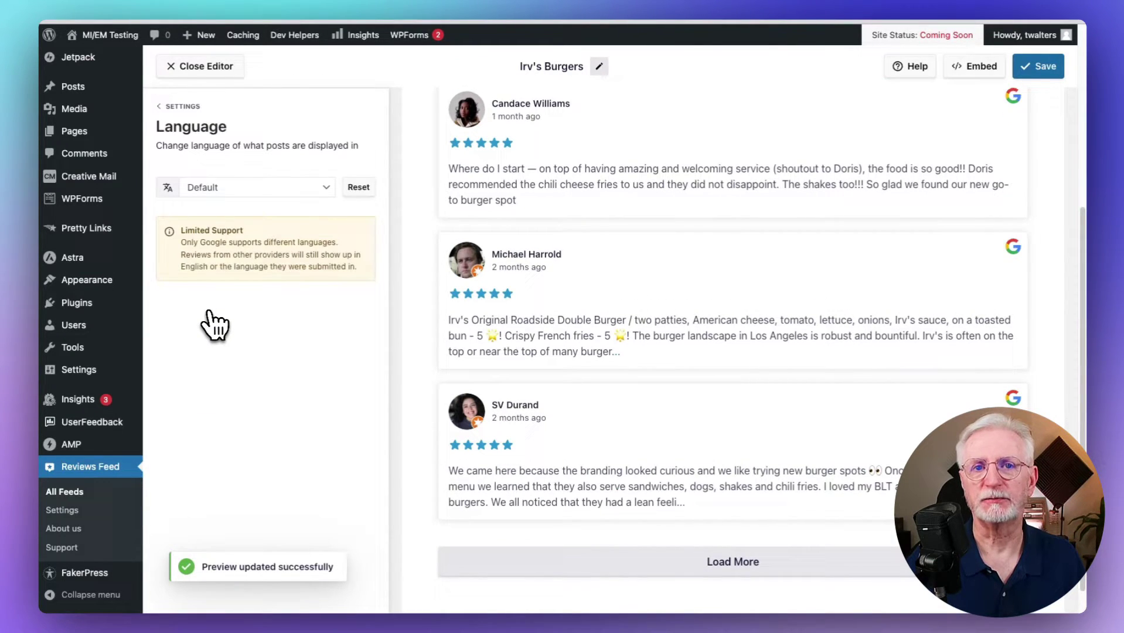
left_click(224, 189)
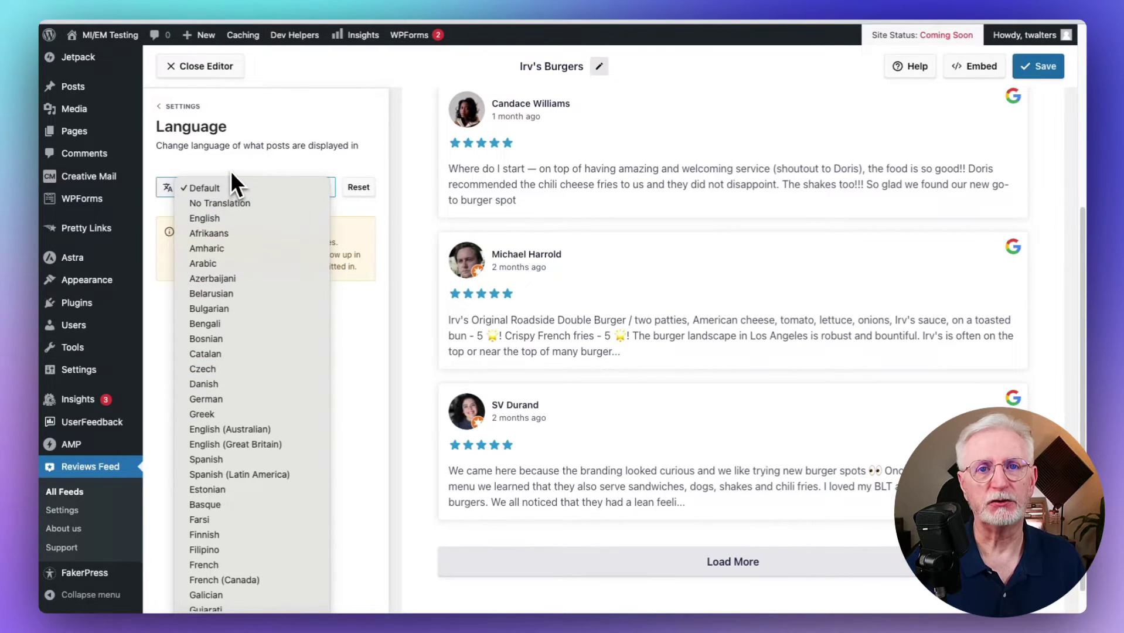
left_click(235, 187)
left_click(170, 107)
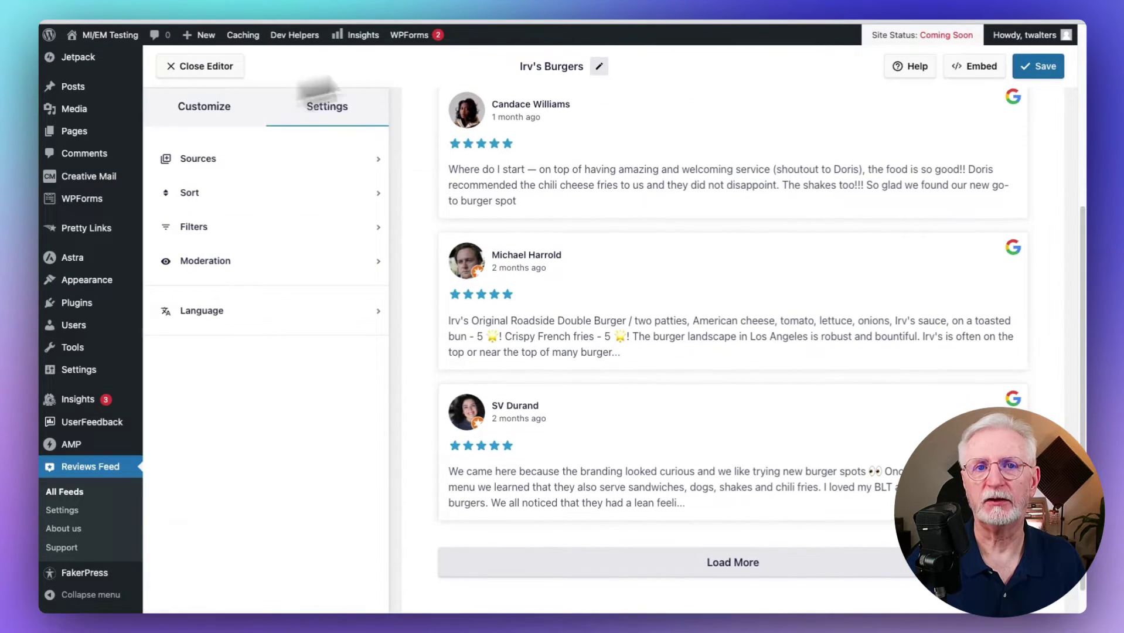
left_click(1045, 70)
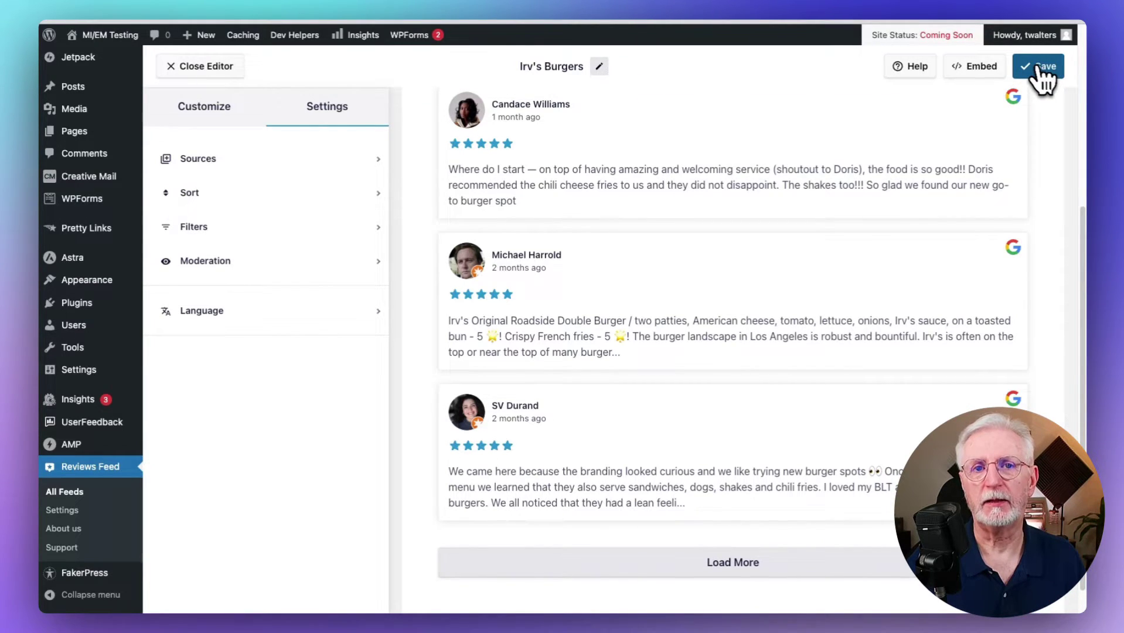
- Copy the feed shortcode and choose 'Consequatur necessitatibus commodi rerum' as the embed page
left_click(978, 71)
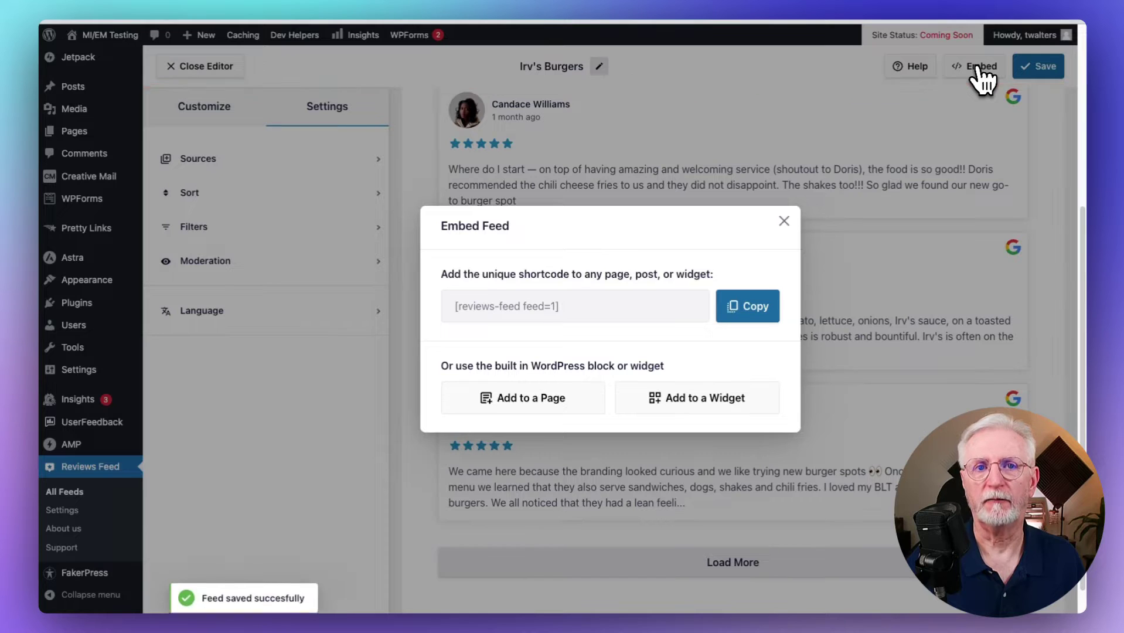
left_click(740, 311)
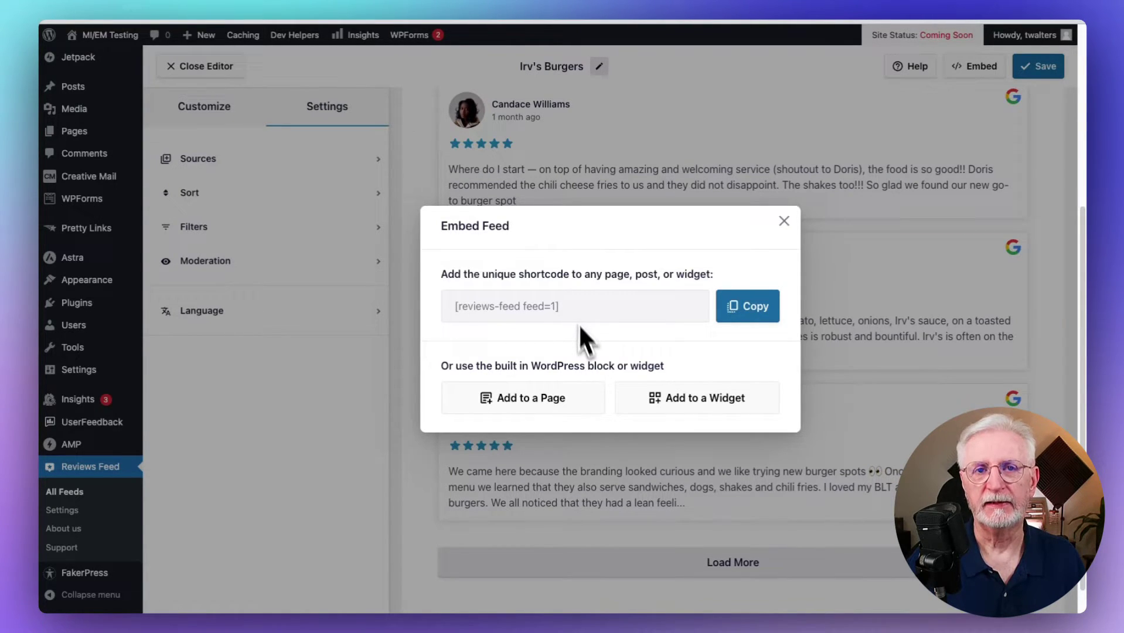
left_click(572, 403)
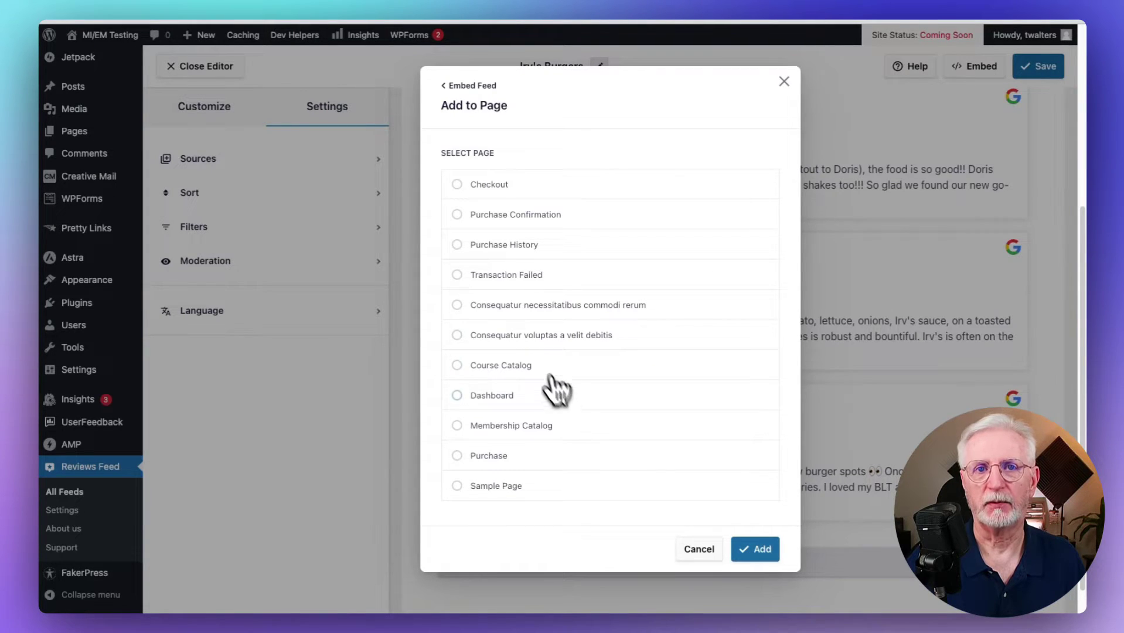
left_click(484, 309)
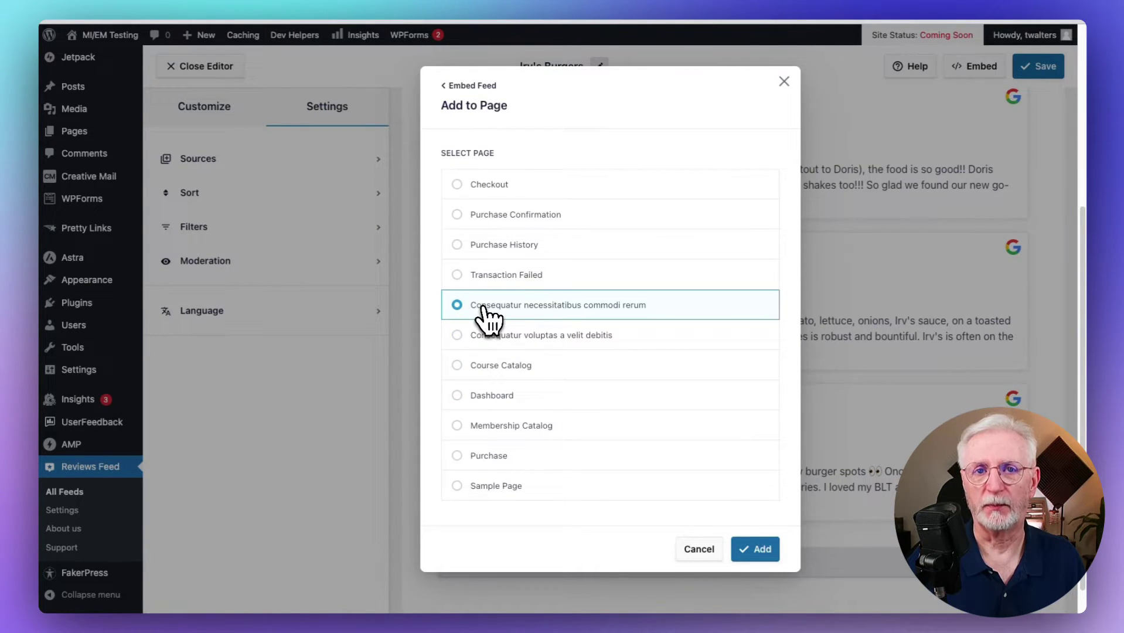
left_click(754, 550)
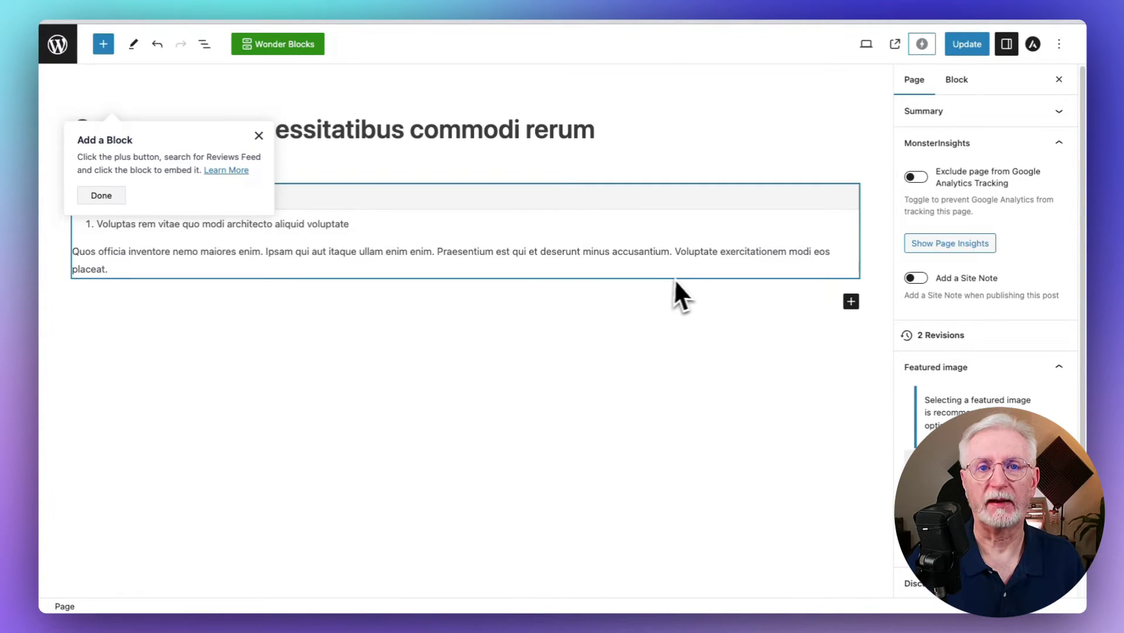
- Insert the Reviews Feed block into the page and update the page
left_click(851, 301)
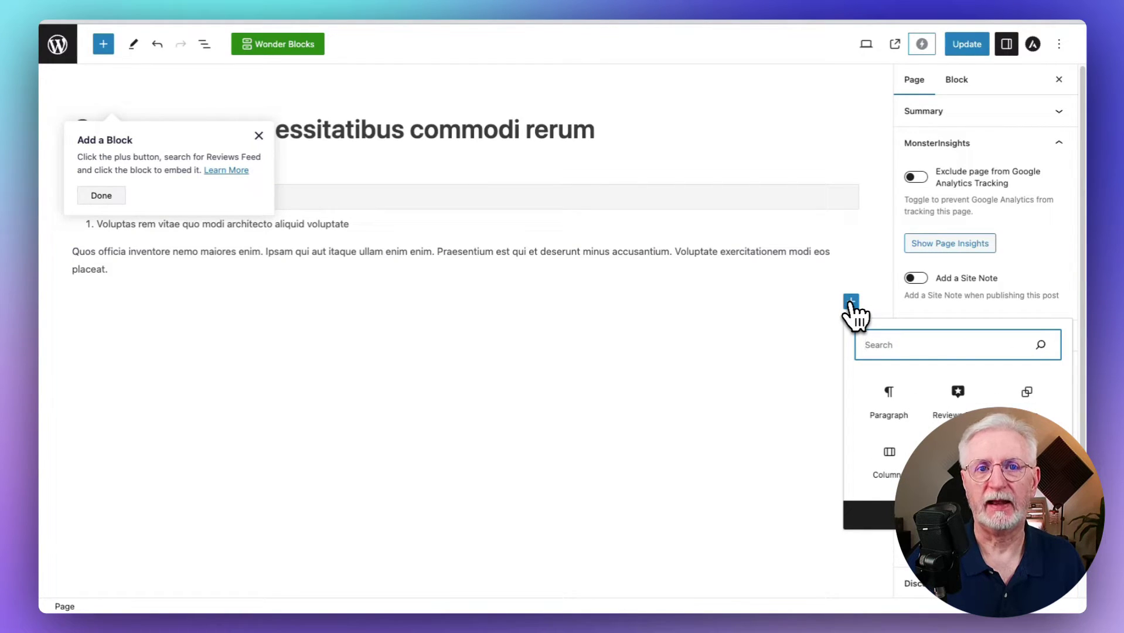
left_click(966, 411)
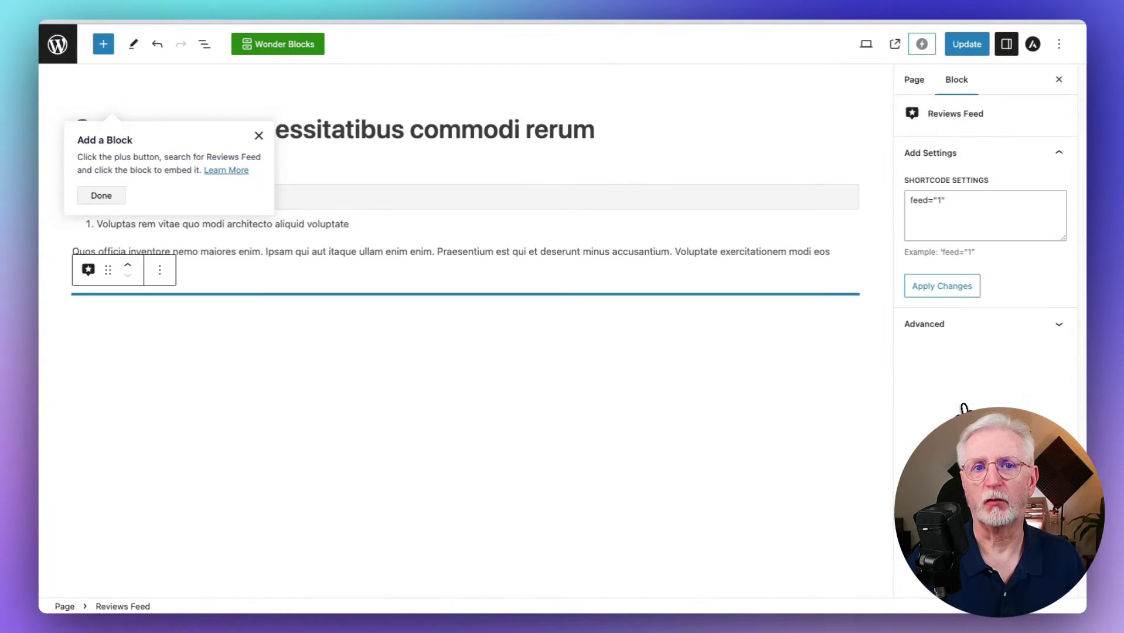
scroll(515, 347, "down", 6)
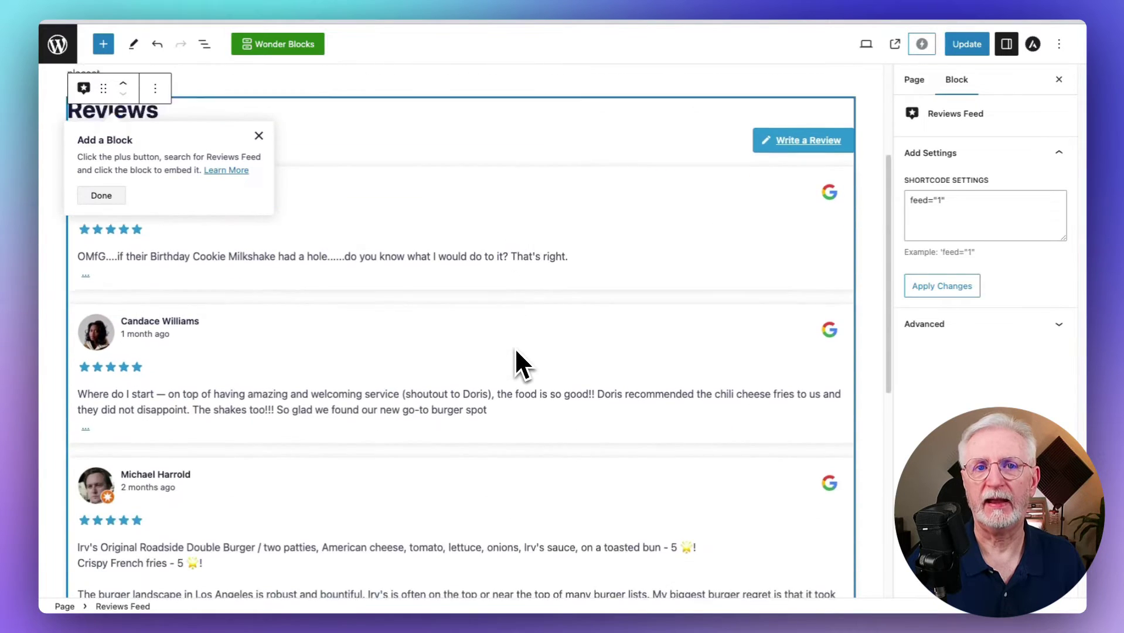
scroll(515, 347, "up", 4)
scroll(514, 364, "up", 2)
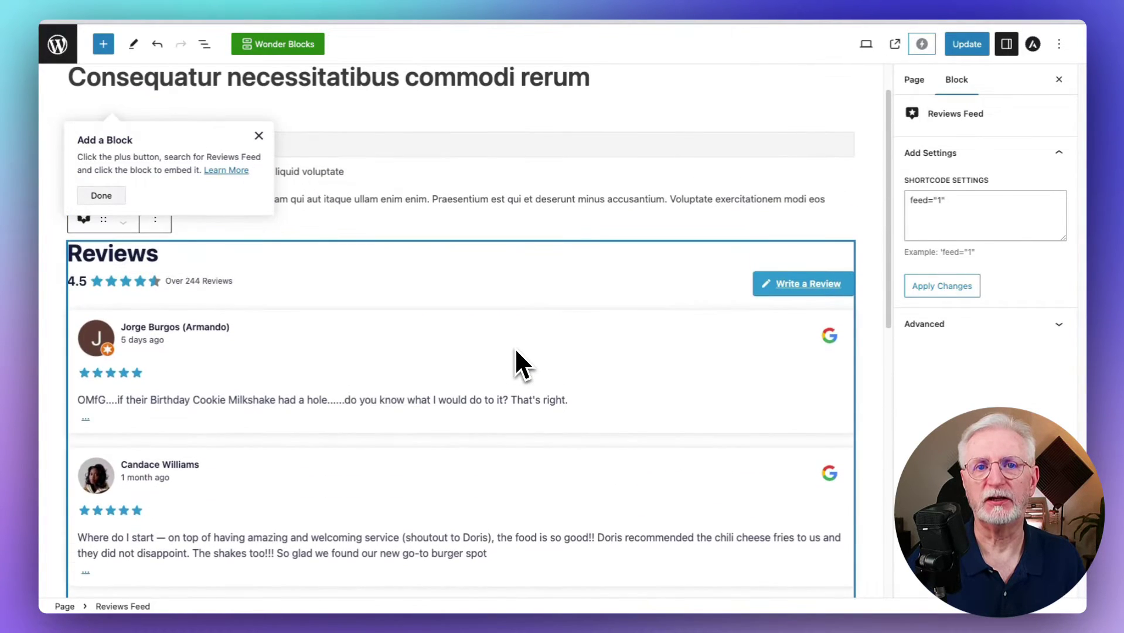
left_click(968, 46)
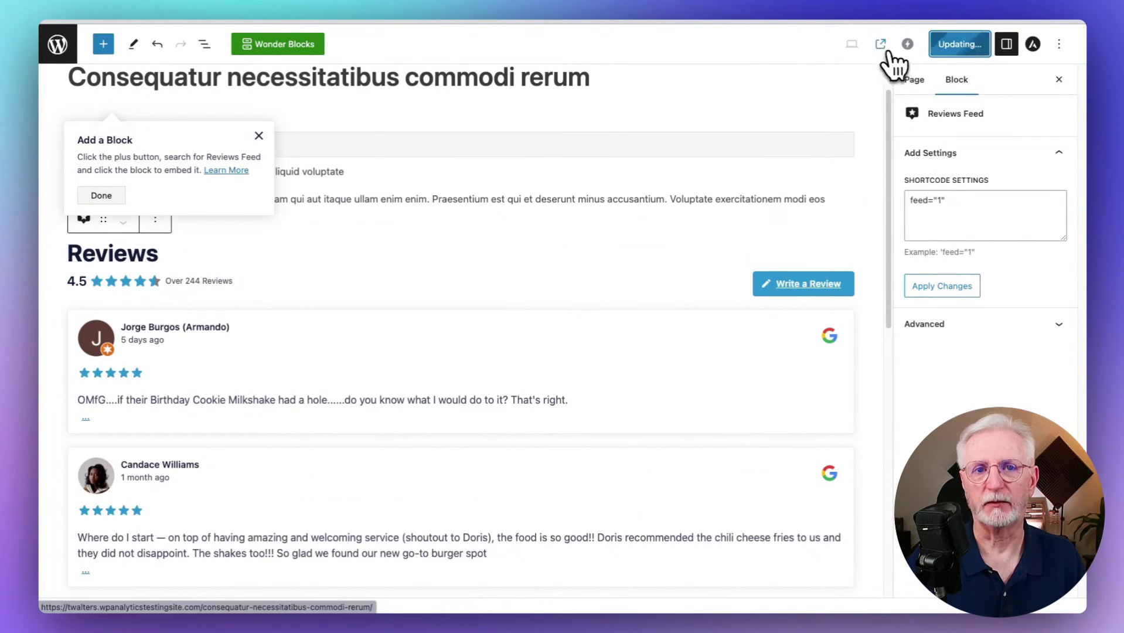
- View the live page to check the Irv's Burgers reviews feed
left_click(894, 45)
scroll(421, 257, "down", 5)
scroll(420, 259, "up", 1)
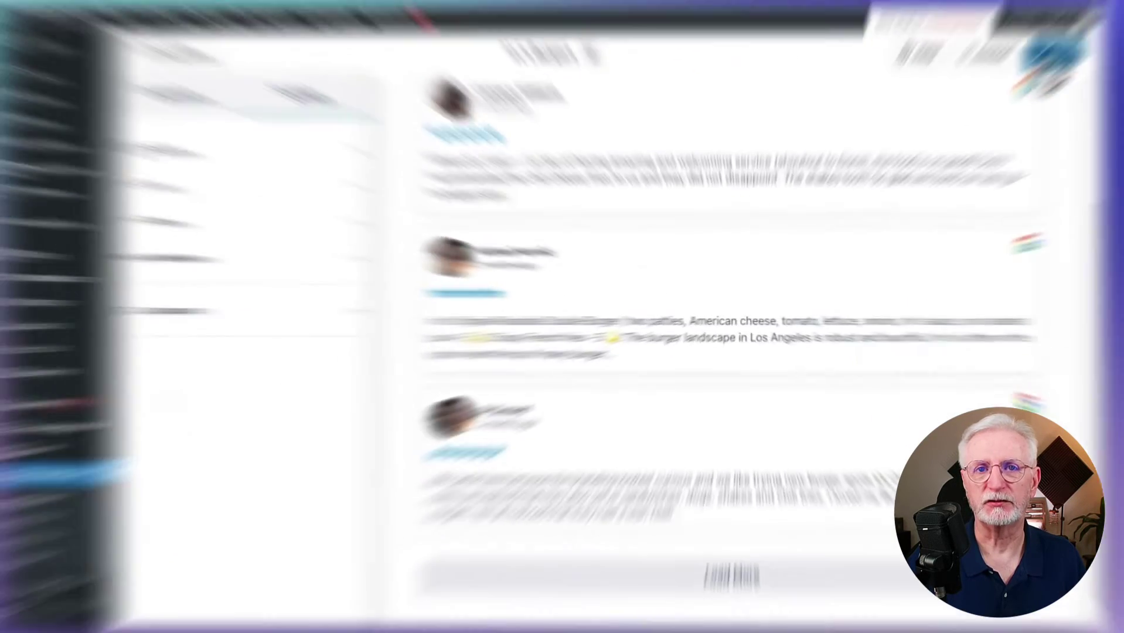
left_click(984, 67)
- Add the Reviews Feed block to the Main Sidebar widget area and save the widgets
left_click(736, 404)
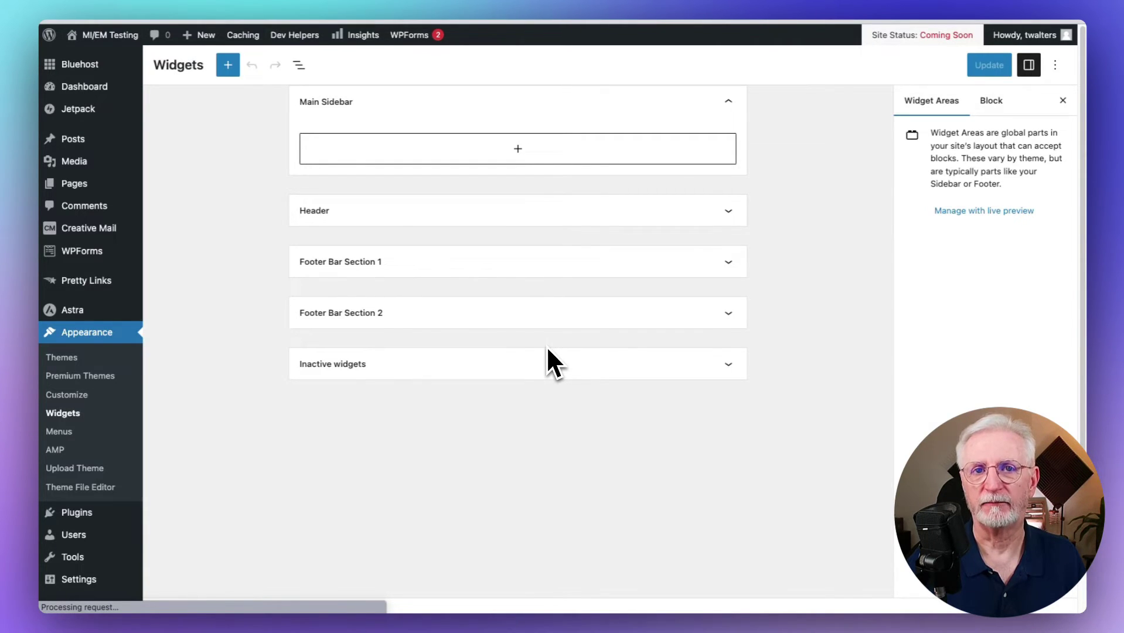
left_click(517, 150)
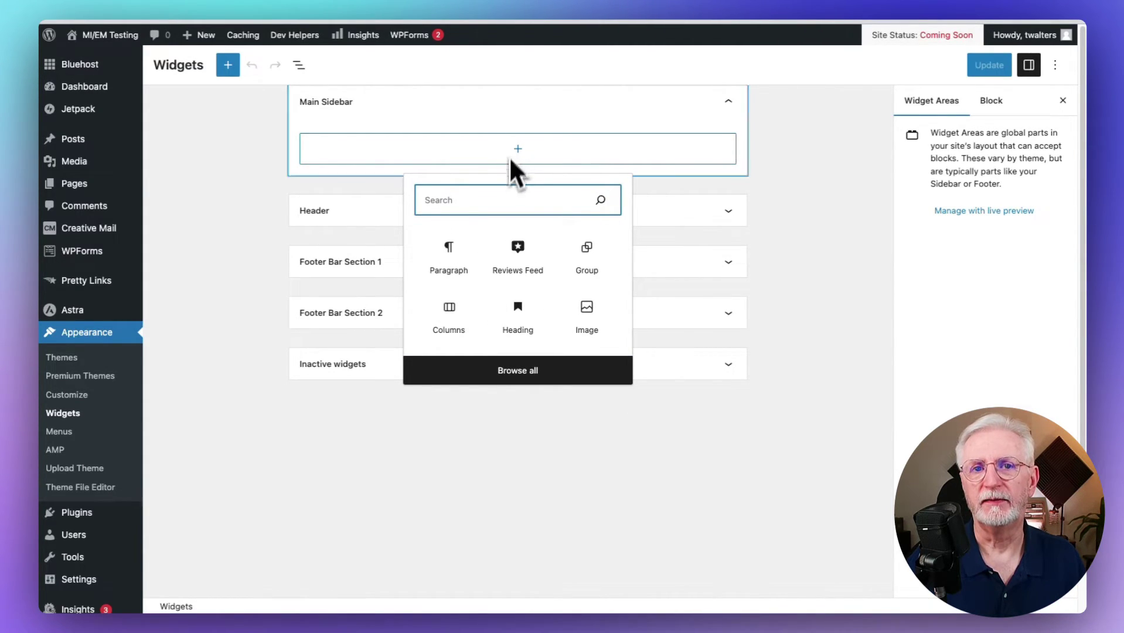
left_click(516, 257)
left_click(516, 258)
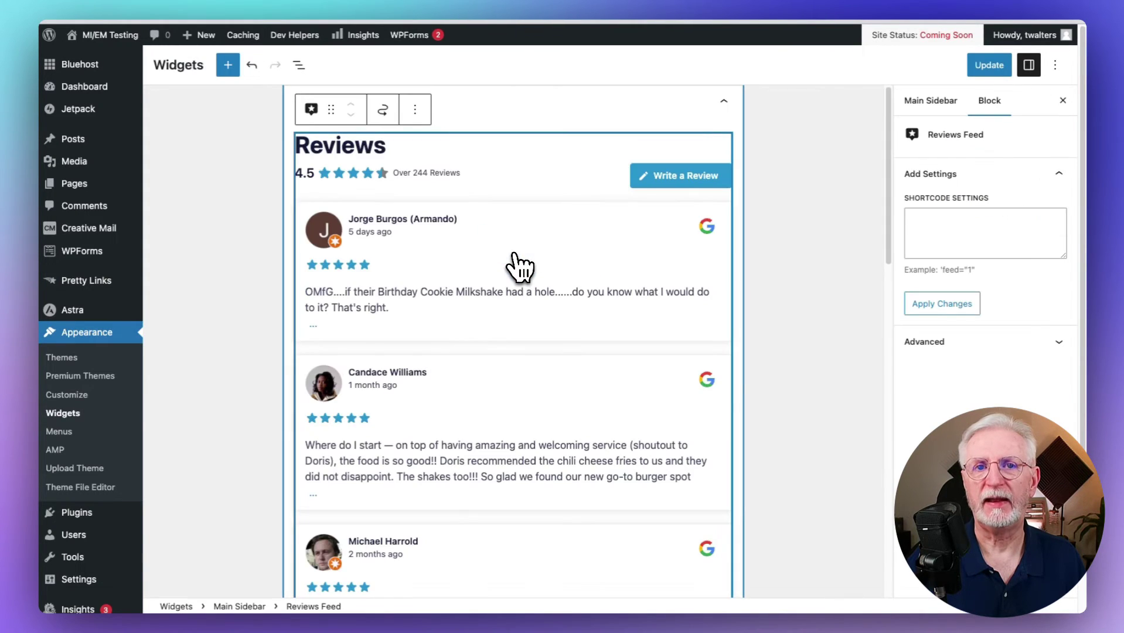
left_click(989, 65)
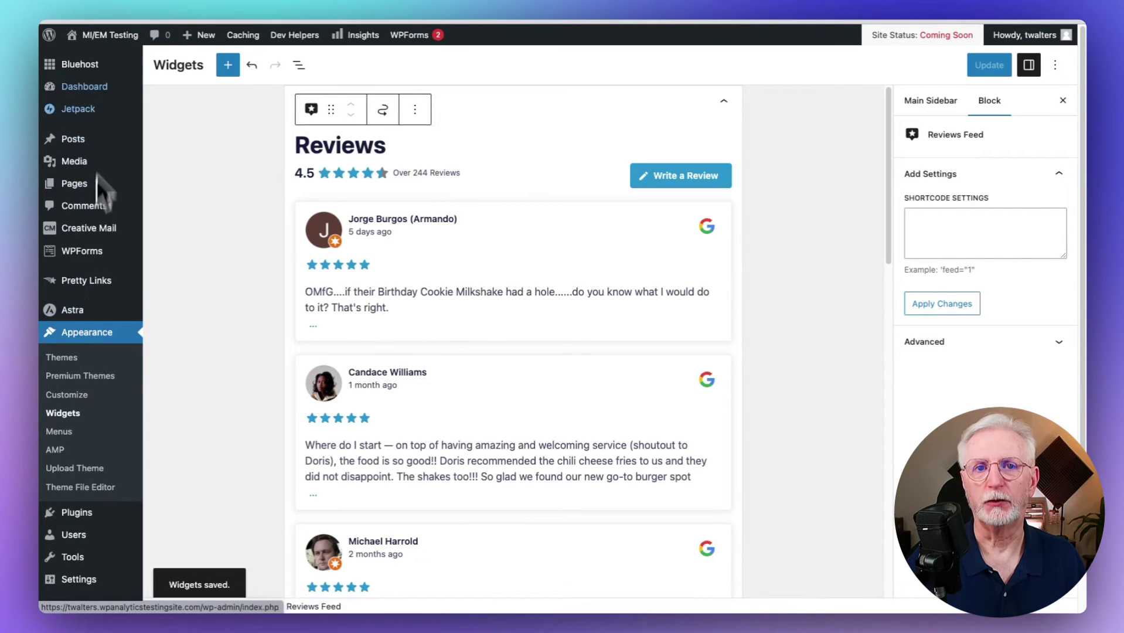
- Visit the live site and scroll to the sidebar showing the Irv's Burgers reviews
right_click(99, 52)
left_click(121, 54)
left_click(527, 6)
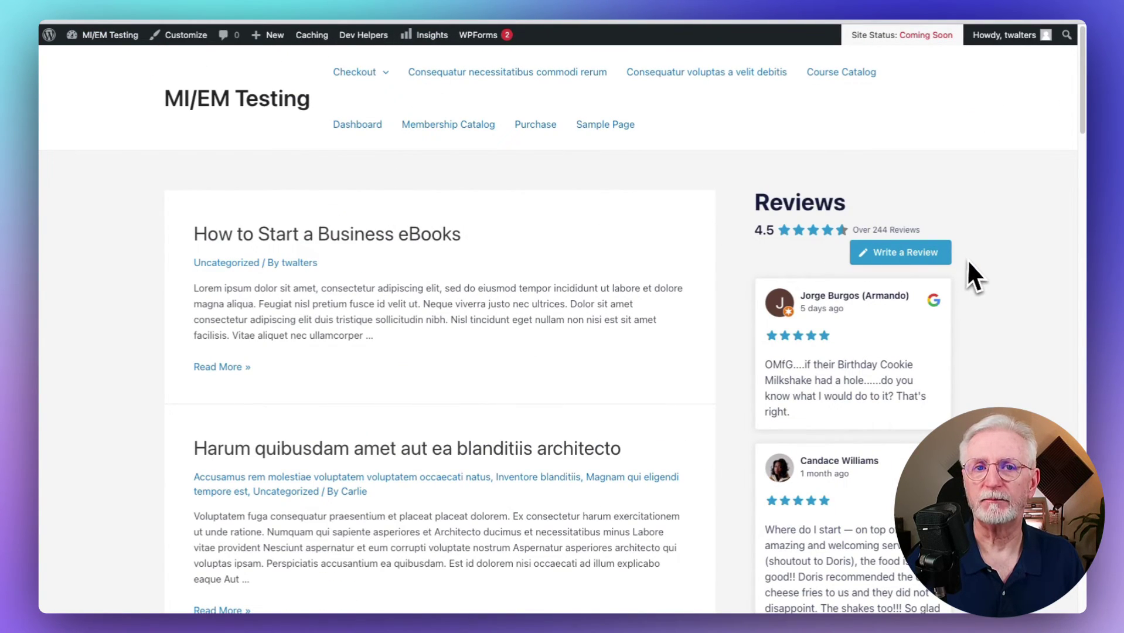
scroll(969, 264, "down", 4)
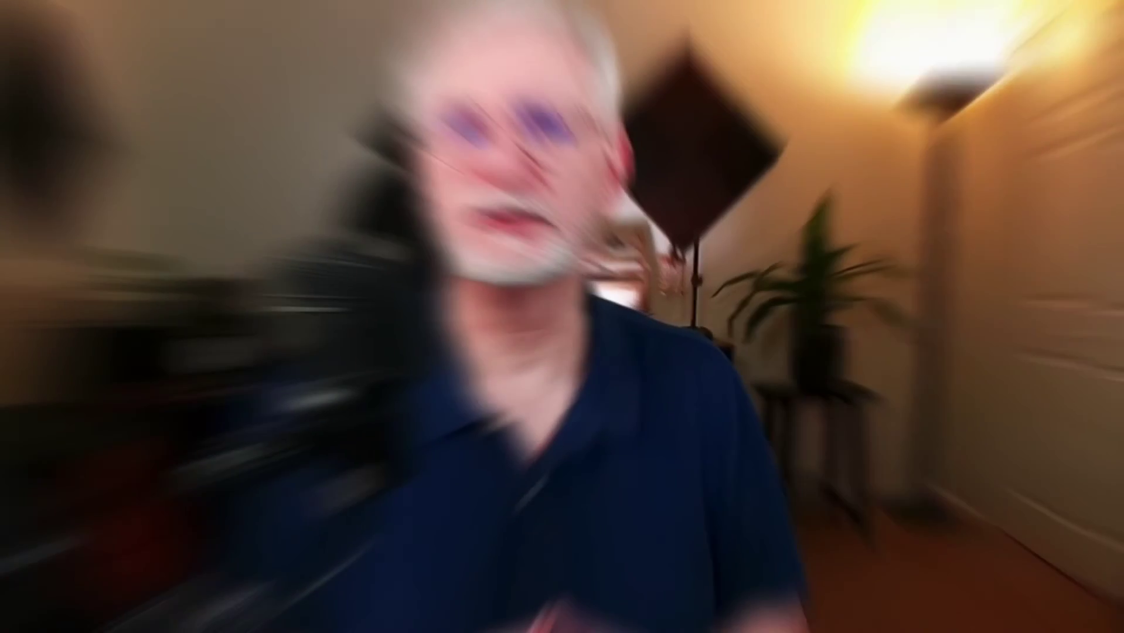